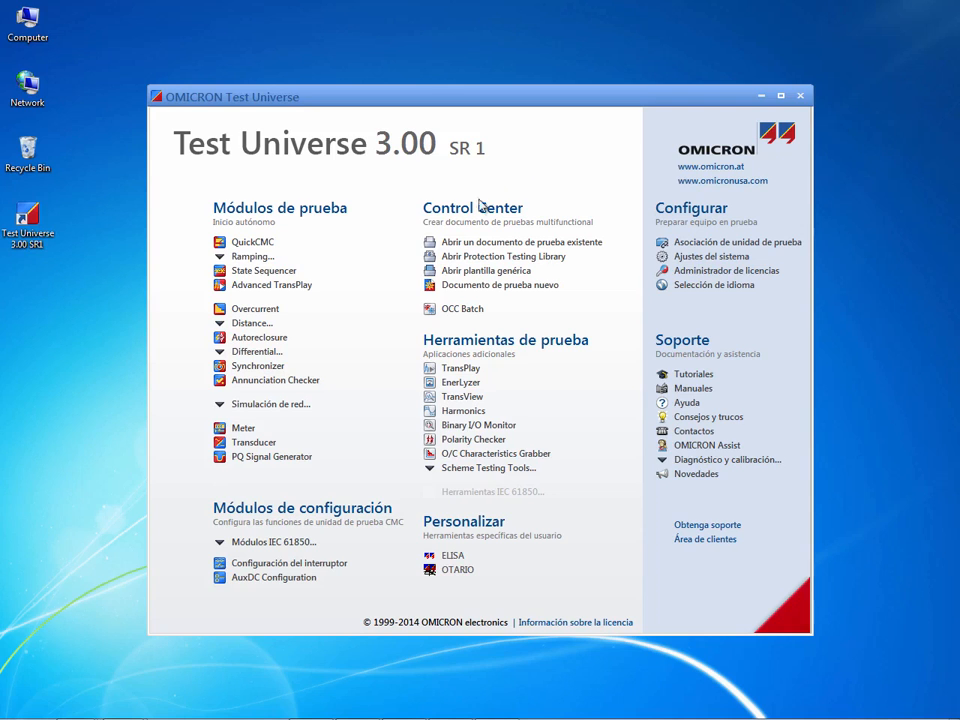
left_click(279, 354)
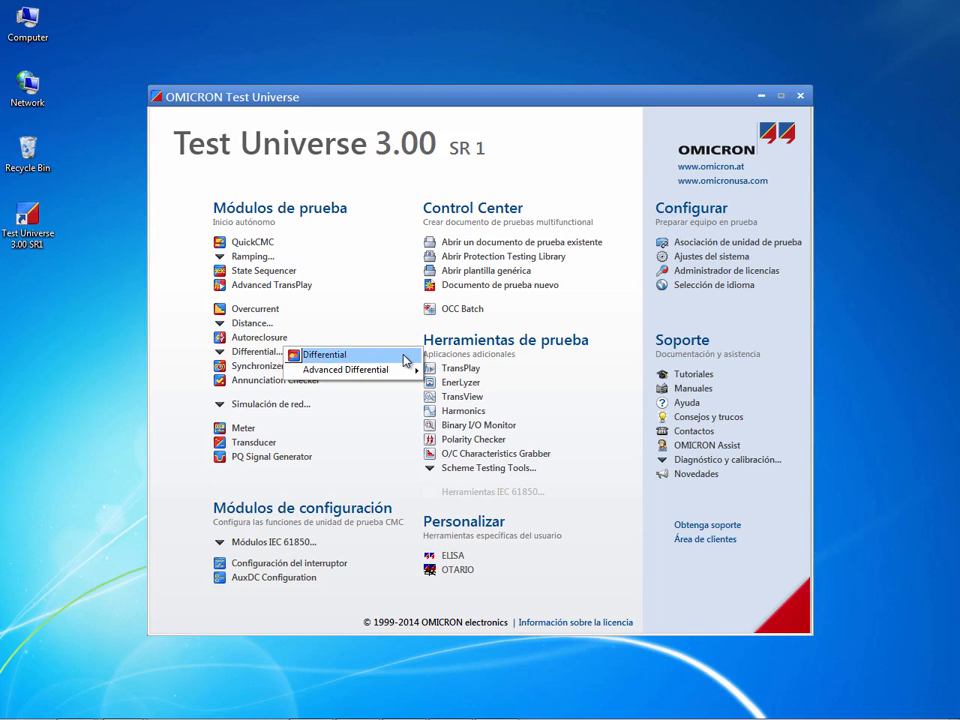
mouse_move(401, 372)
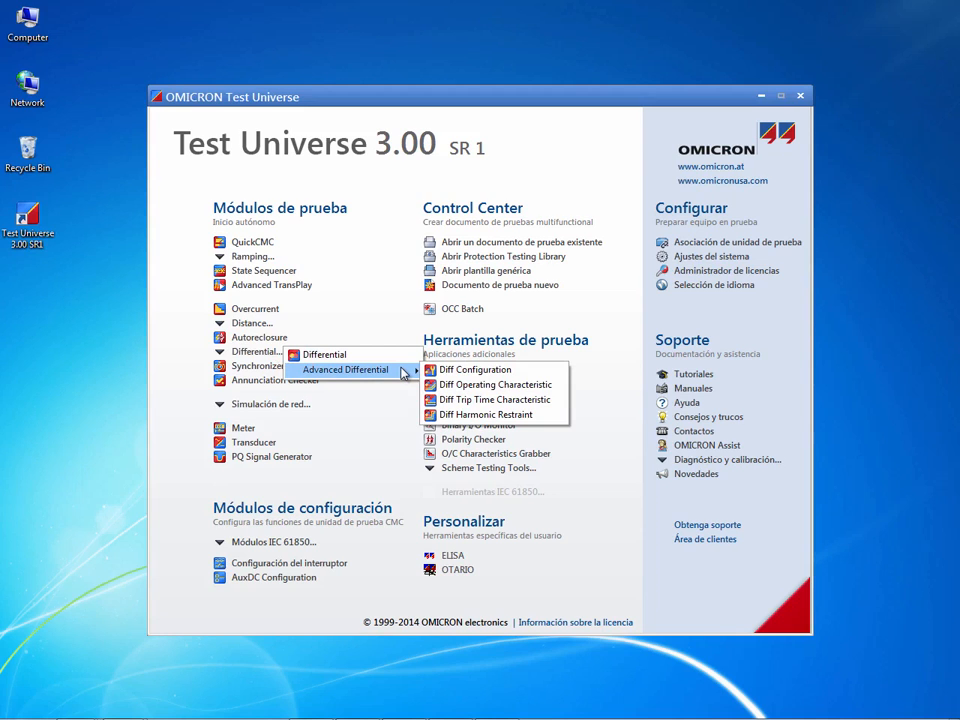
left_click(398, 415)
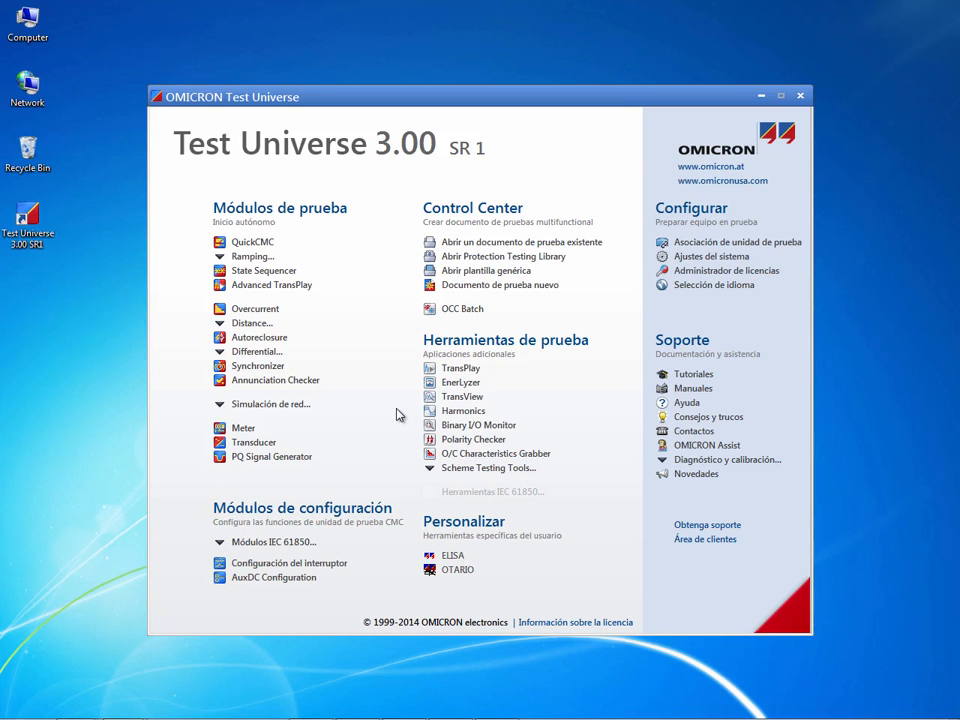
Create a new test document and insert the Diff Configuration, Diff Operating Characteristic, Diff Trip Time Characteristic and Diff Harmonic Restraint modules.
left_click(467, 286)
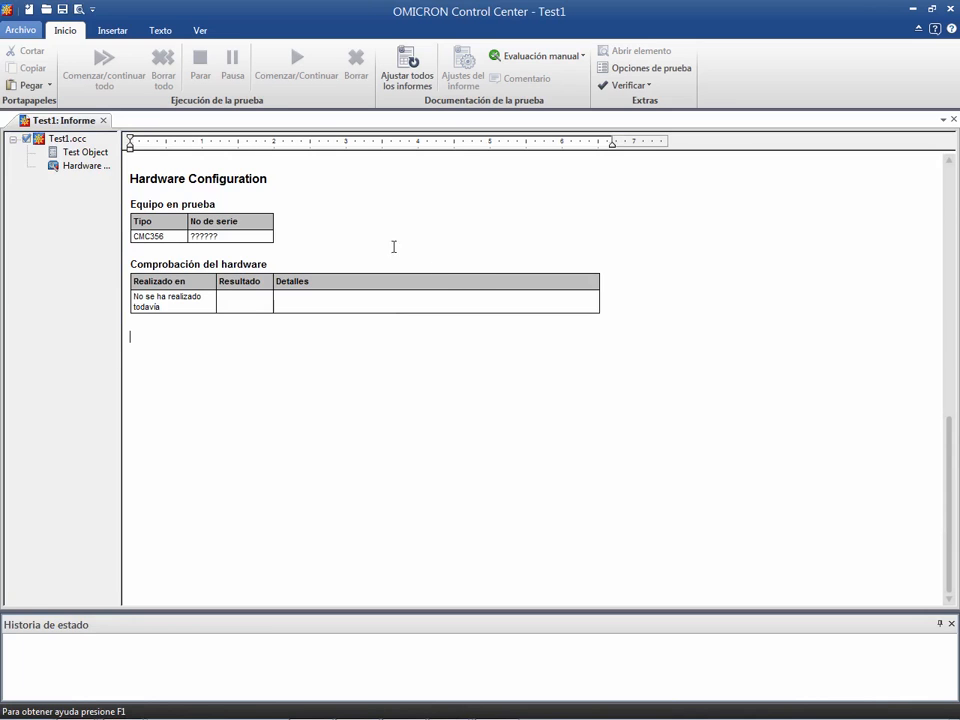
left_click(112, 31)
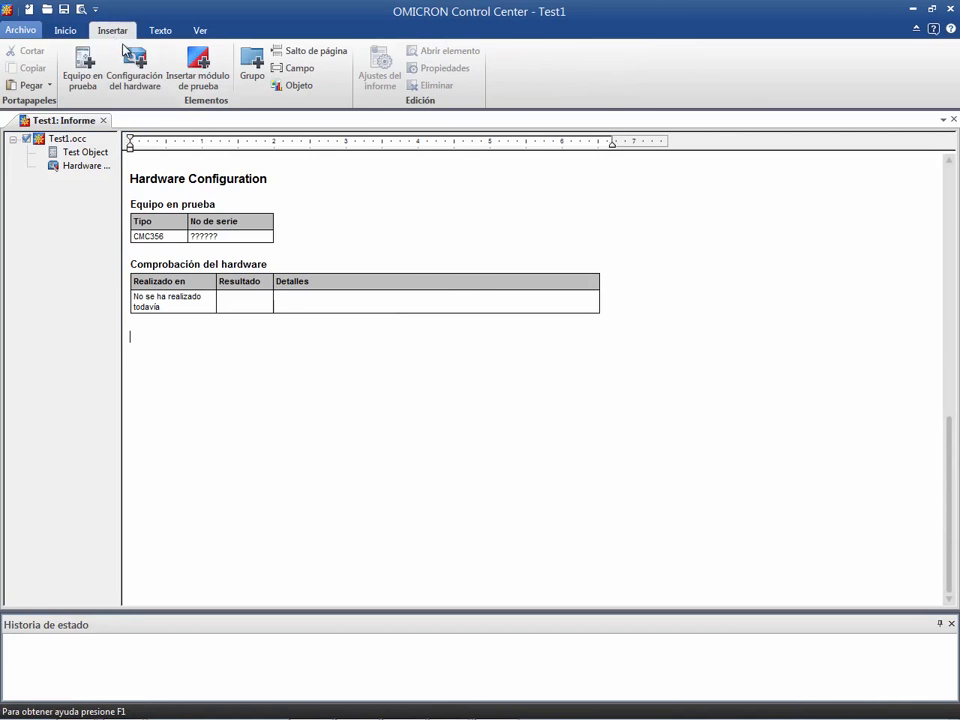
left_click(200, 87)
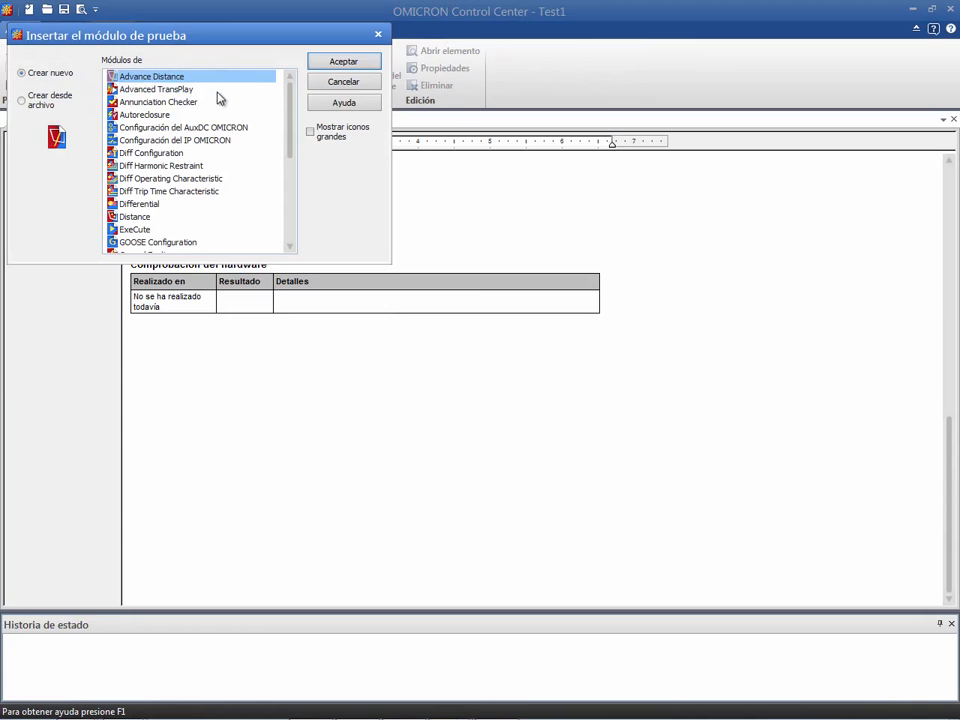
left_click(199, 153)
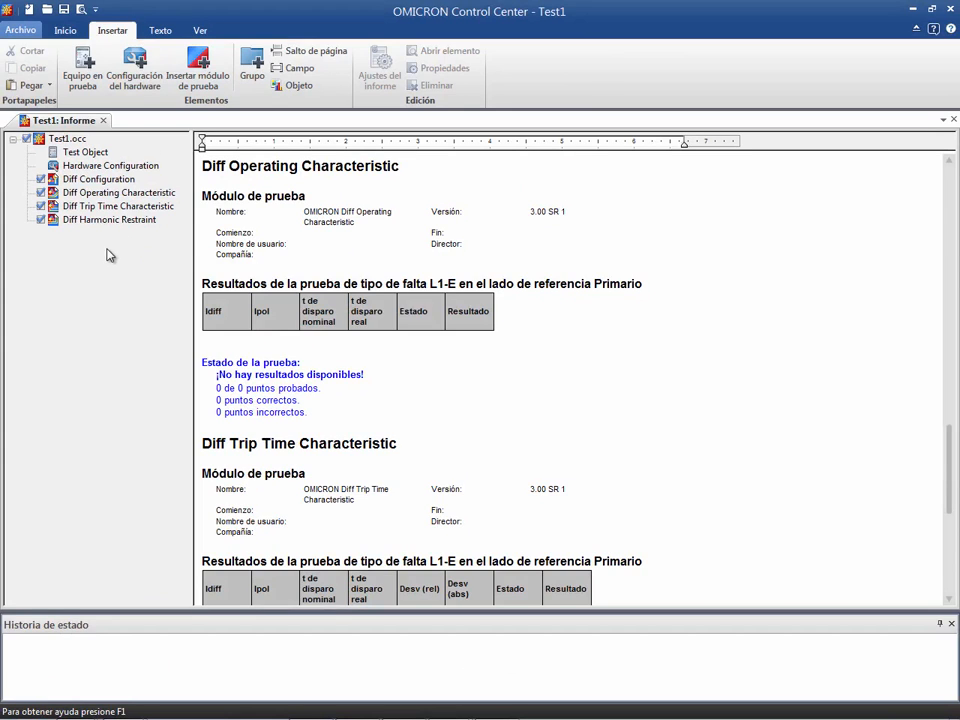
In the test object's device settings, enter the name Protección diferencial, manufacturer SIEMENS and device type 7UT613.
left_click(84, 154)
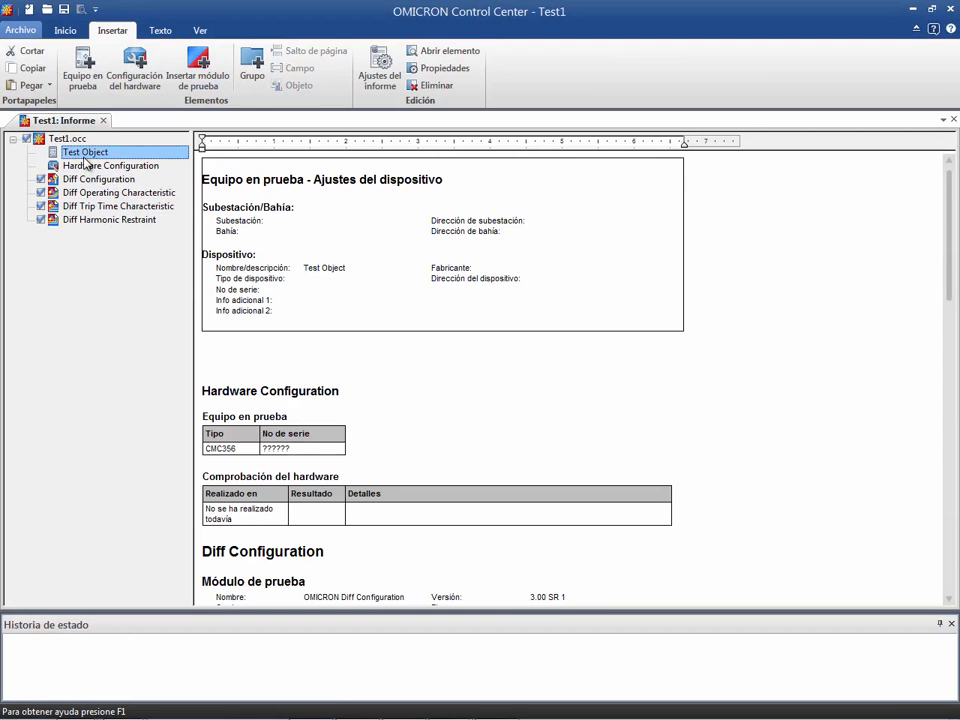
double_click(84, 153)
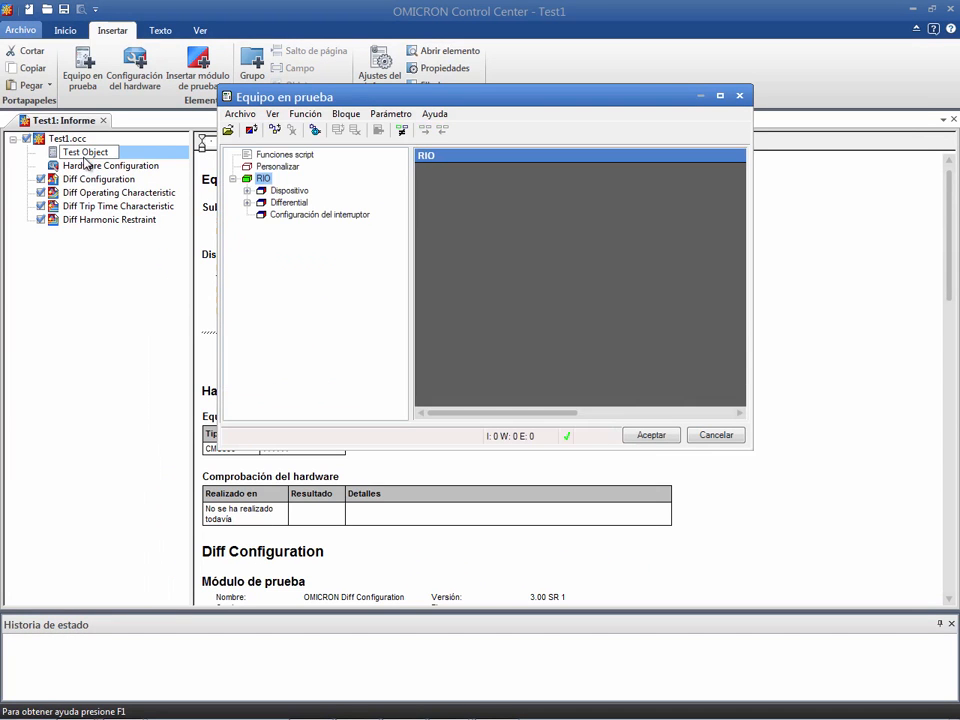
left_click(289, 192)
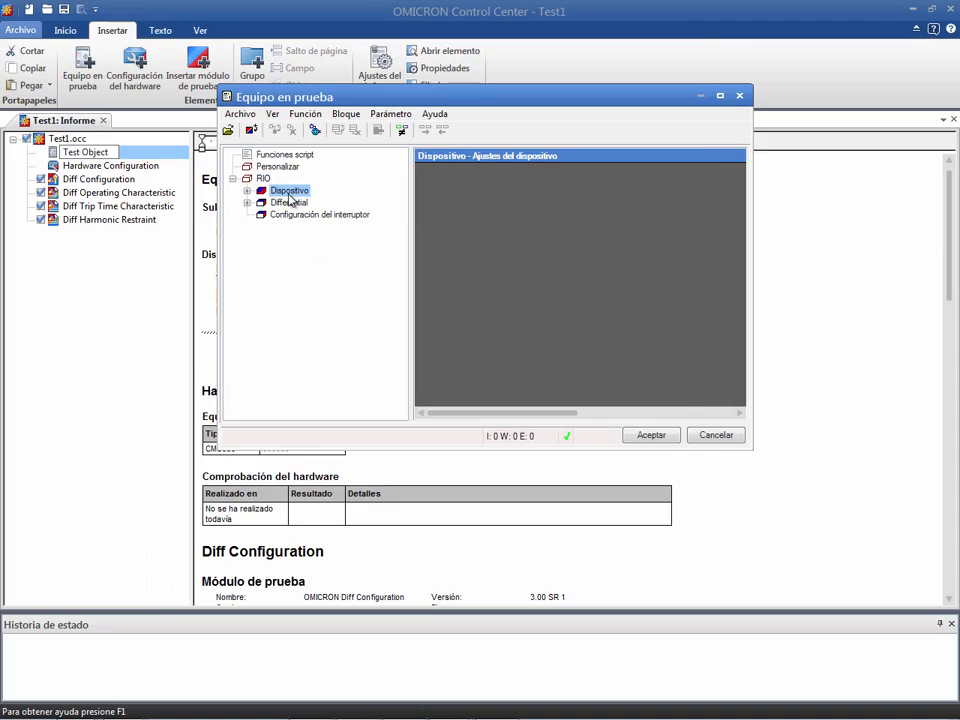
double_click(289, 192)
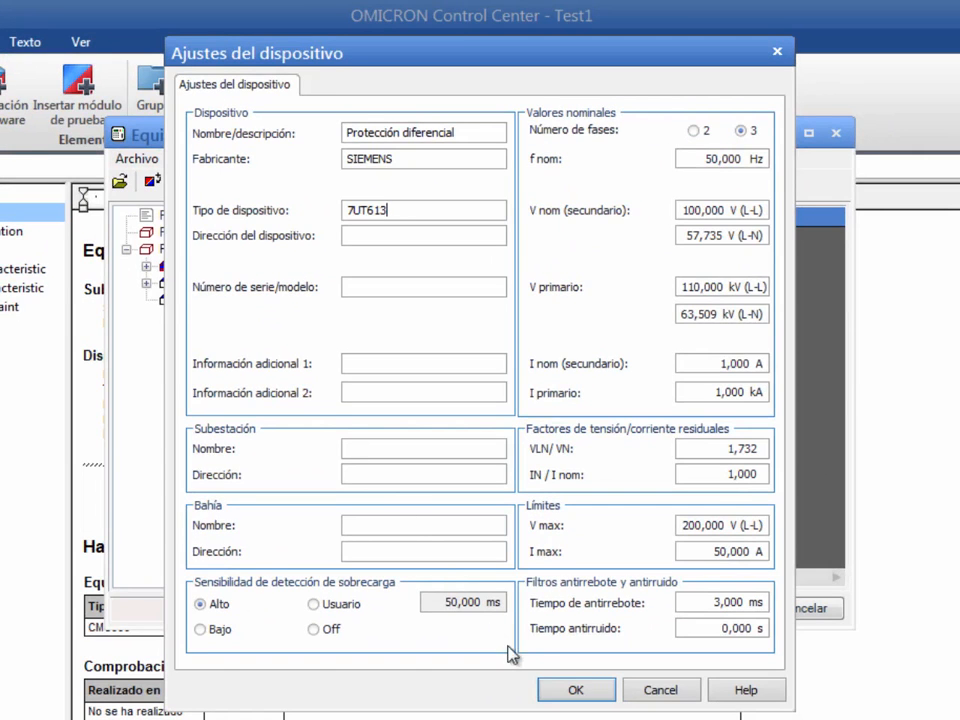
left_click(552, 689)
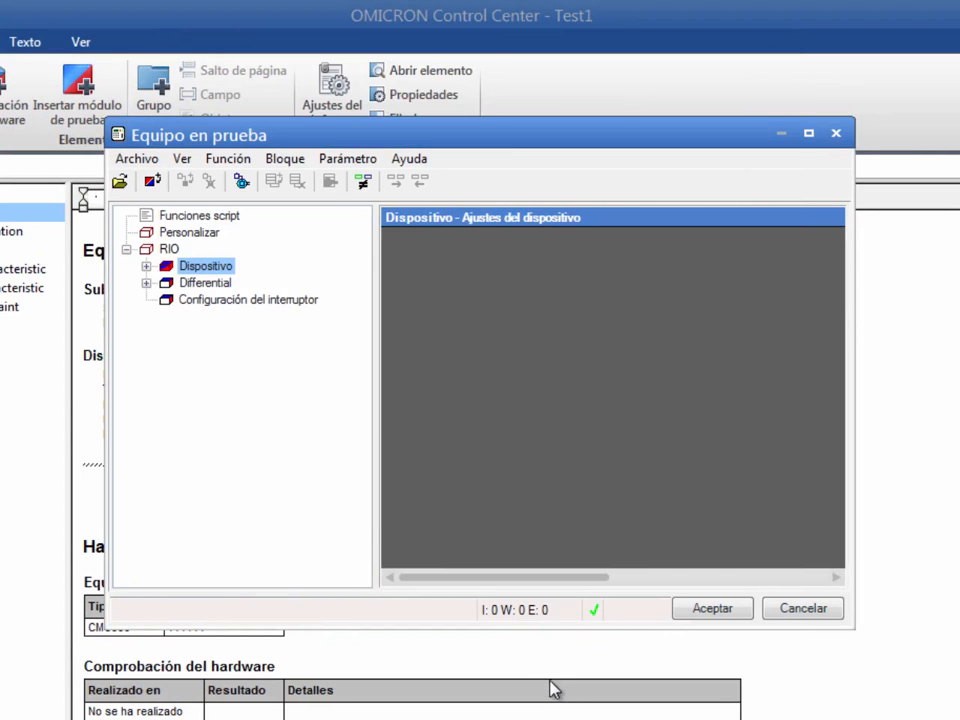
Open the test object's Differential parameters and review the CT, protection device, characteristic definition and harmonics settings.
left_click(205, 283)
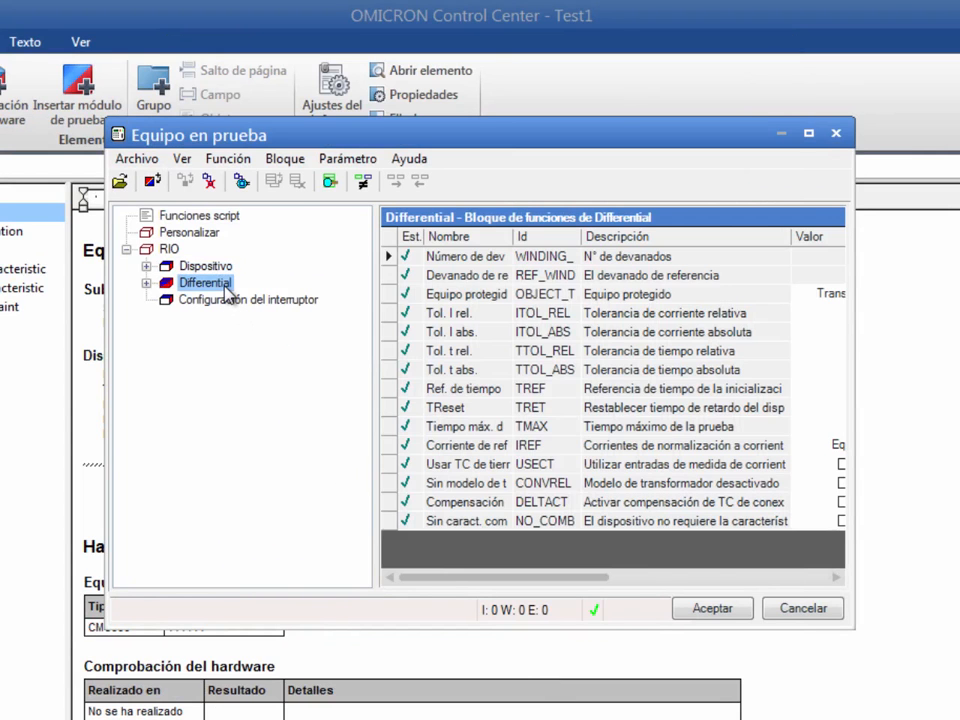
double_click(225, 287)
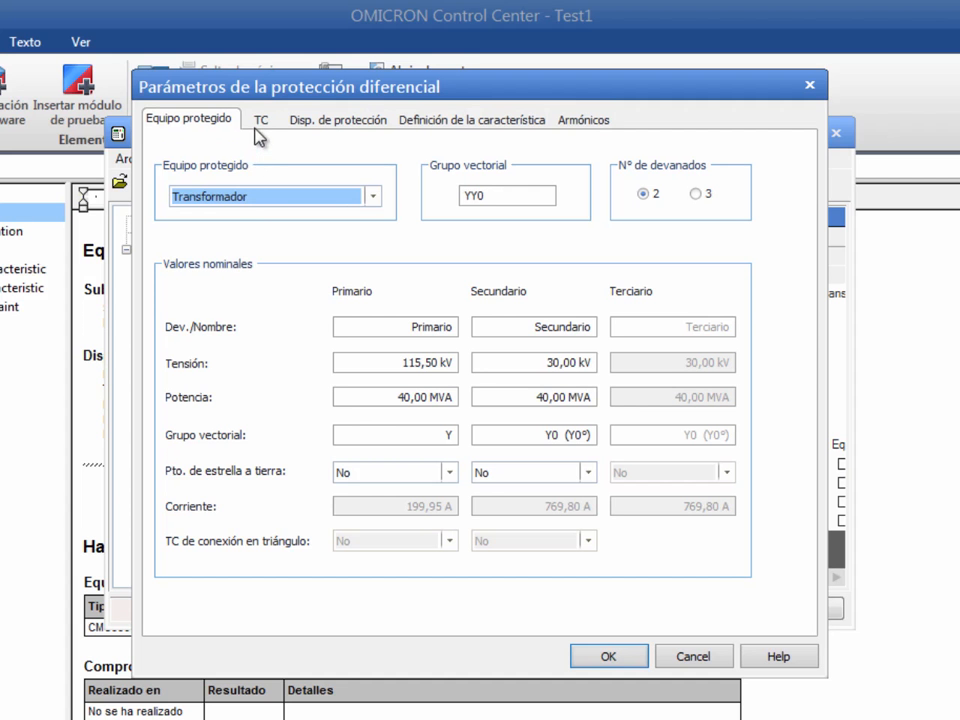
left_click(258, 121)
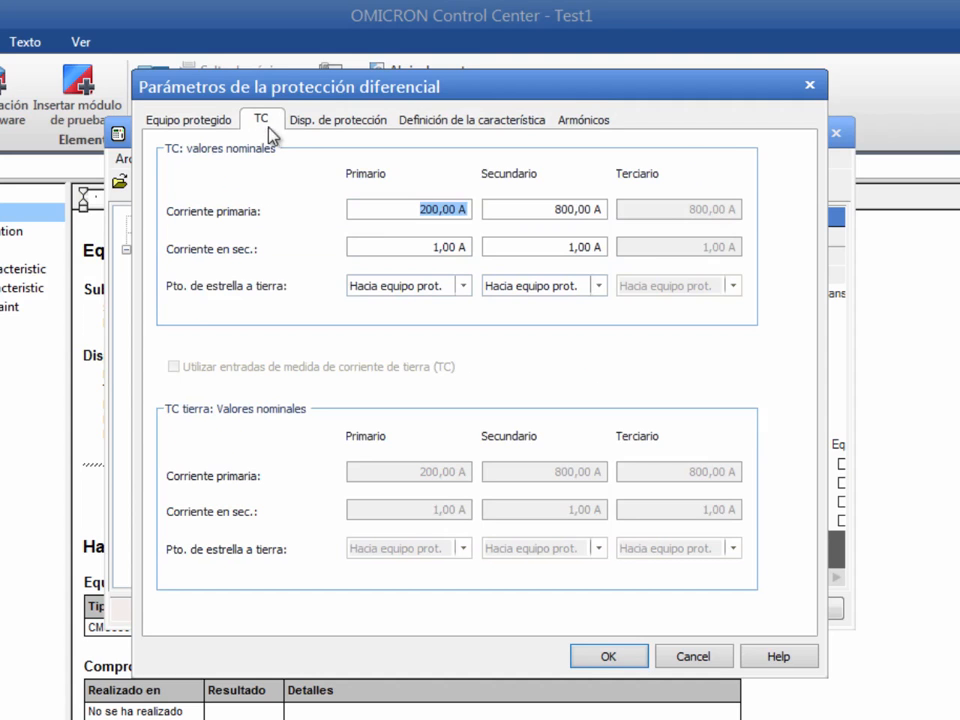
left_click(337, 129)
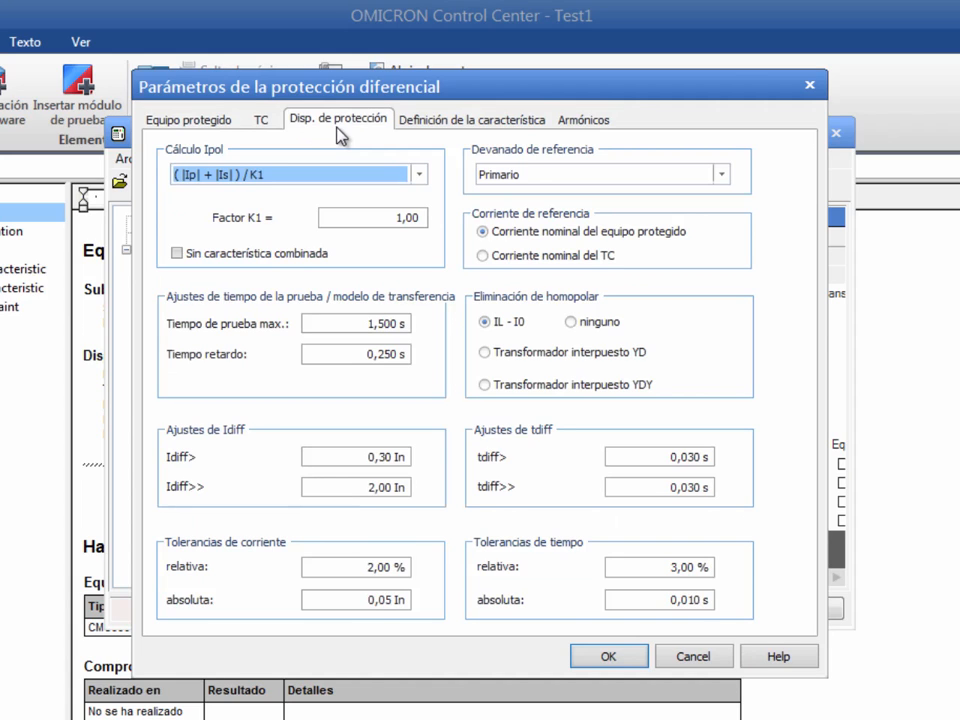
left_click(451, 128)
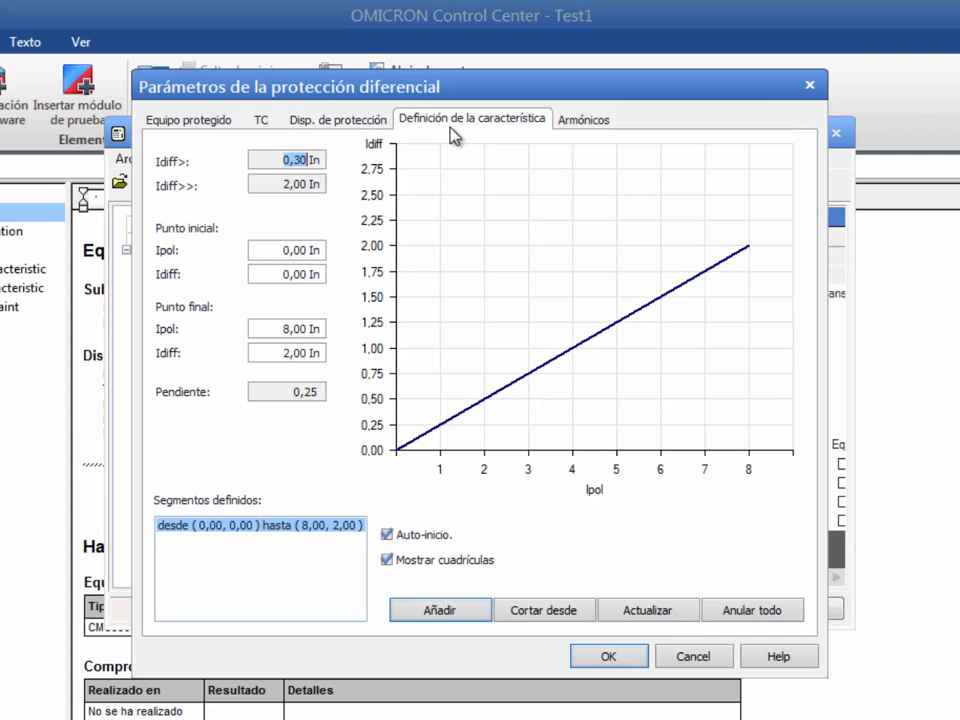
left_click(577, 127)
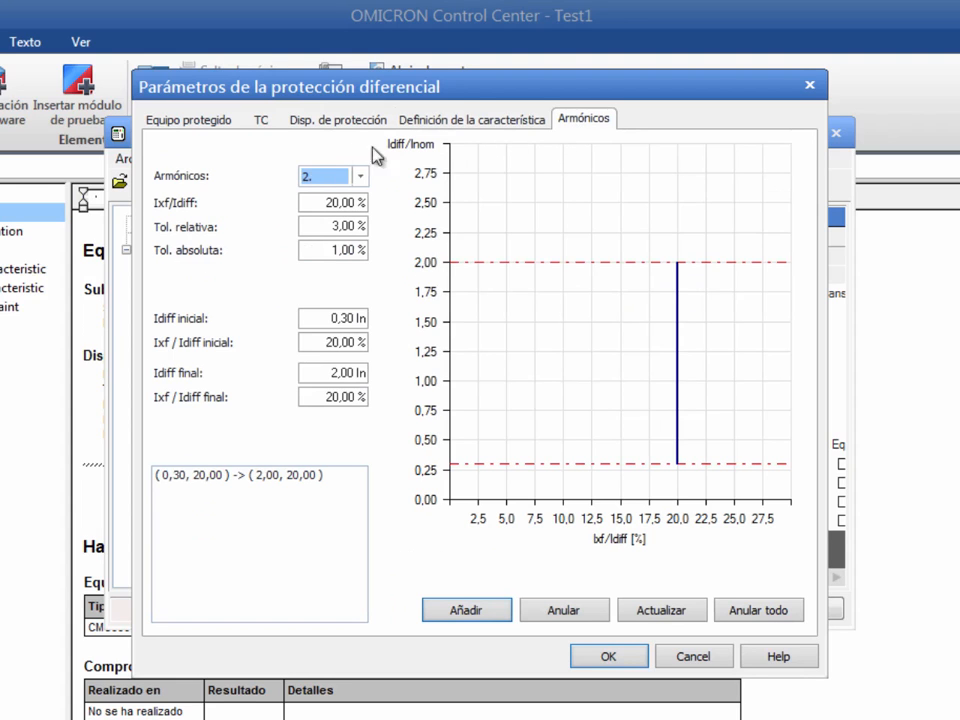
left_click(220, 134)
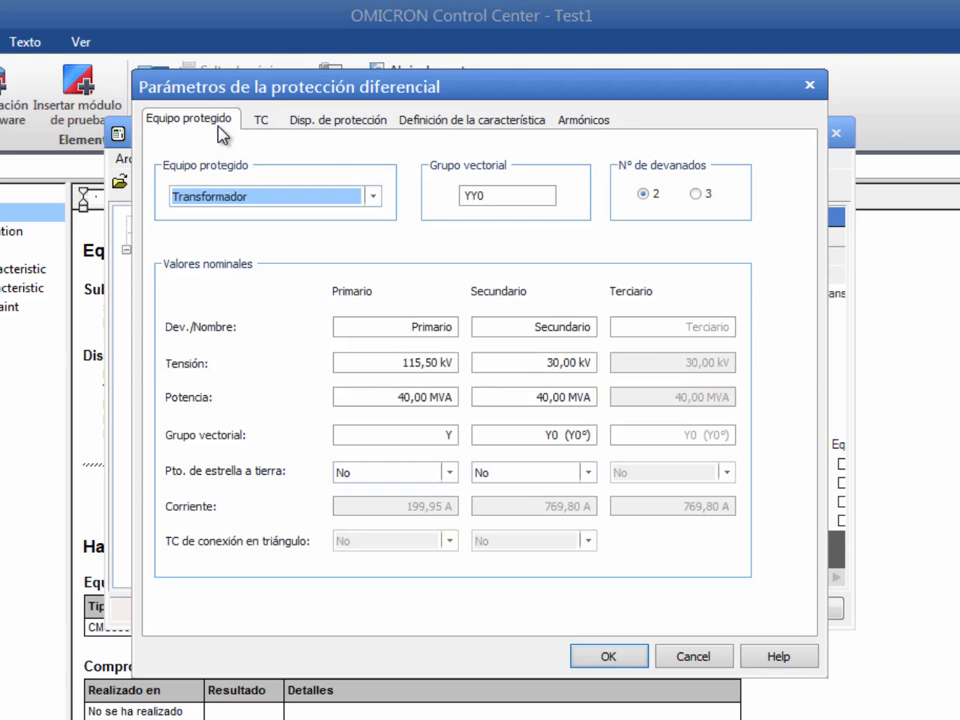
Set the transformer to three windings, with primary ratings of 231 kV and 160 MVA and secondary ratings of 115,5 kV and 118 MVA.
left_click(695, 195)
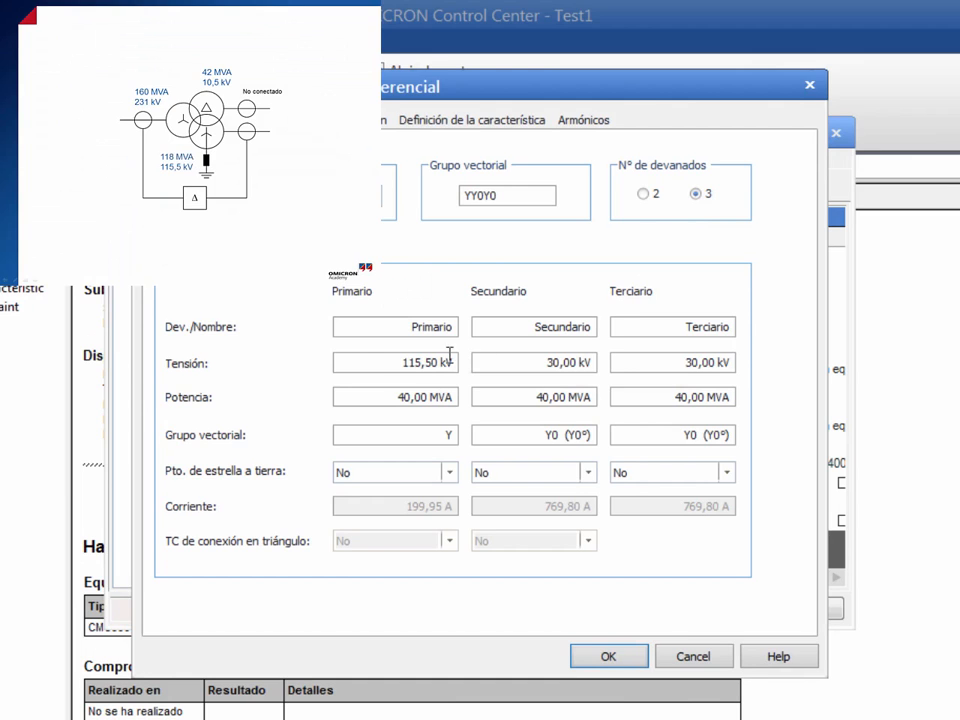
left_click_drag(441, 364, 390, 400)
type("23k16M0")
left_click_drag(580, 364, 530, 366)
type("115,5")
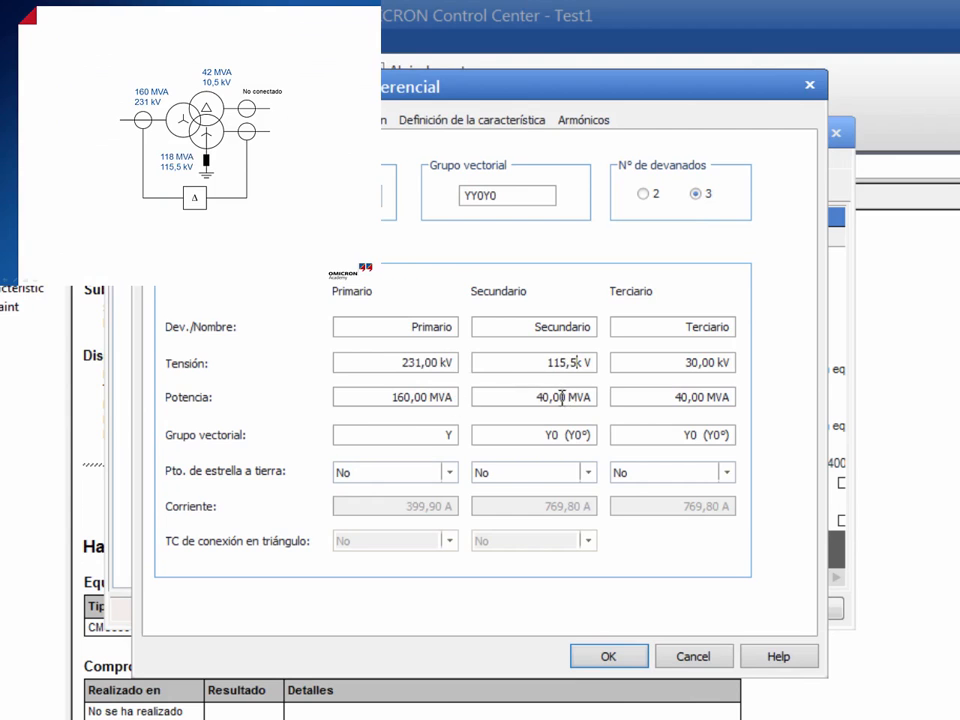
left_click_drag(567, 397, 518, 398)
type("118")
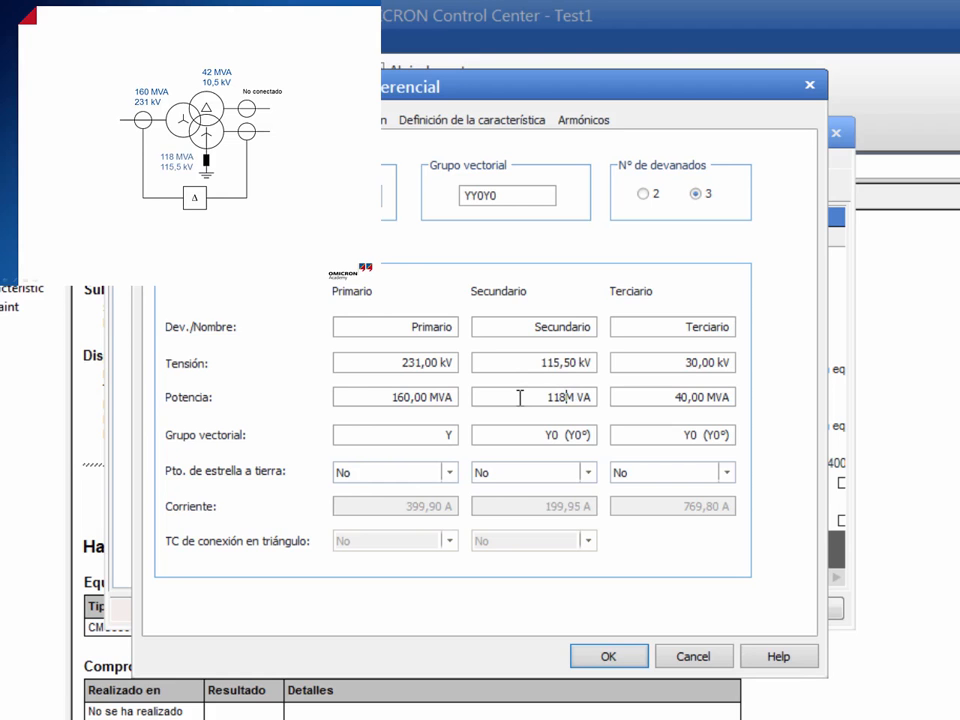
Set the tertiary winding to 10,5 kV, 42 MVA and vector group D5, and ground the secondary winding's star point.
left_click_drag(716, 363, 659, 396)
type("10,5")
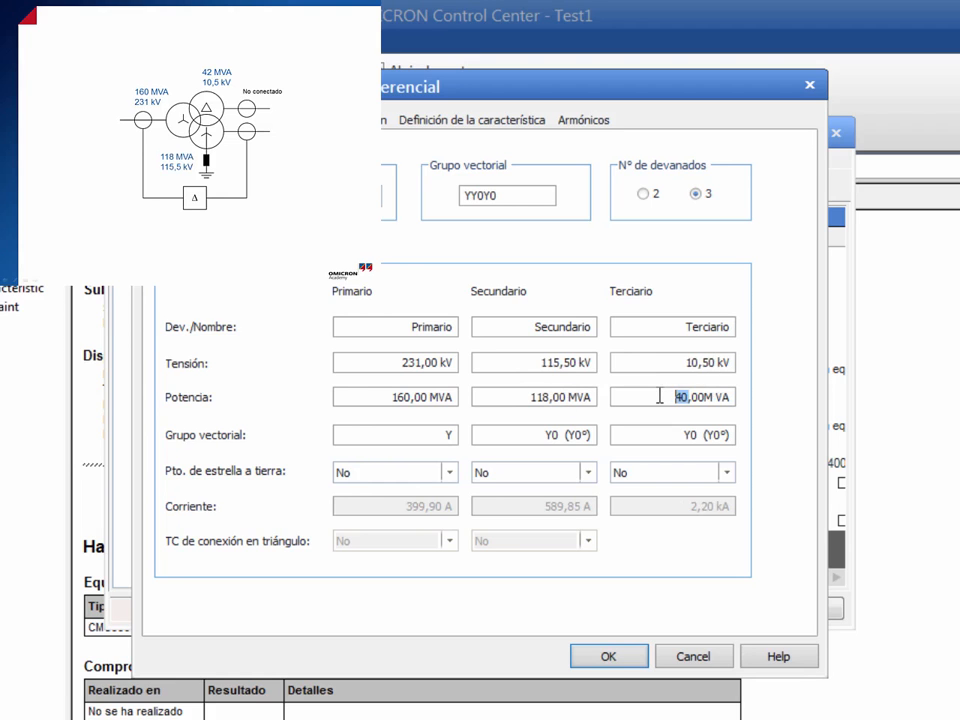
left_click_drag(697, 435, 666, 437)
type("D")
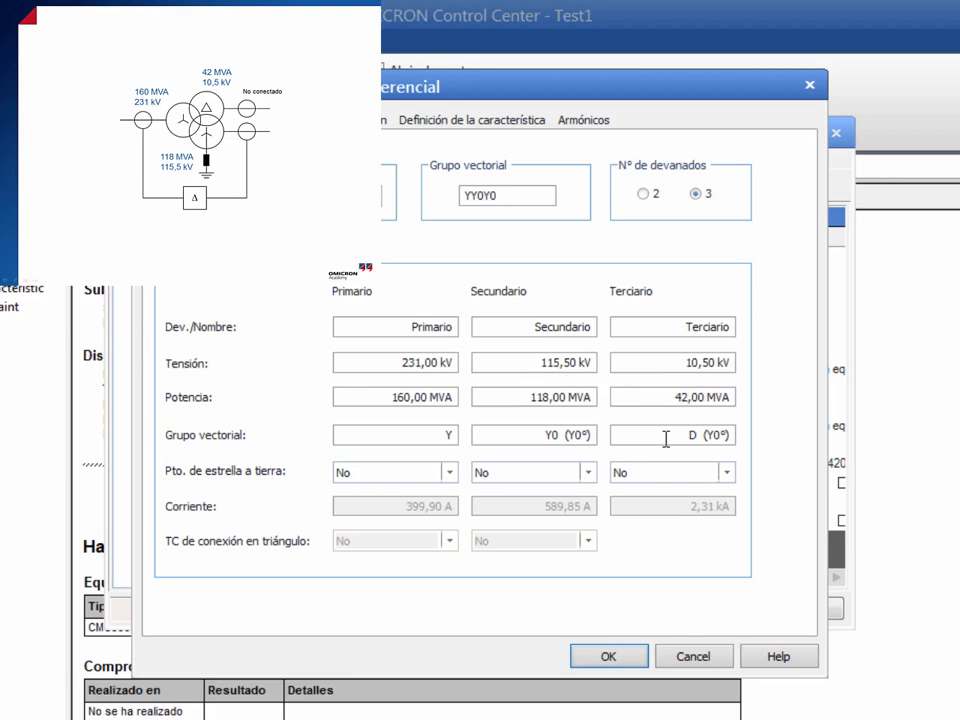
type("5")
left_click(590, 474)
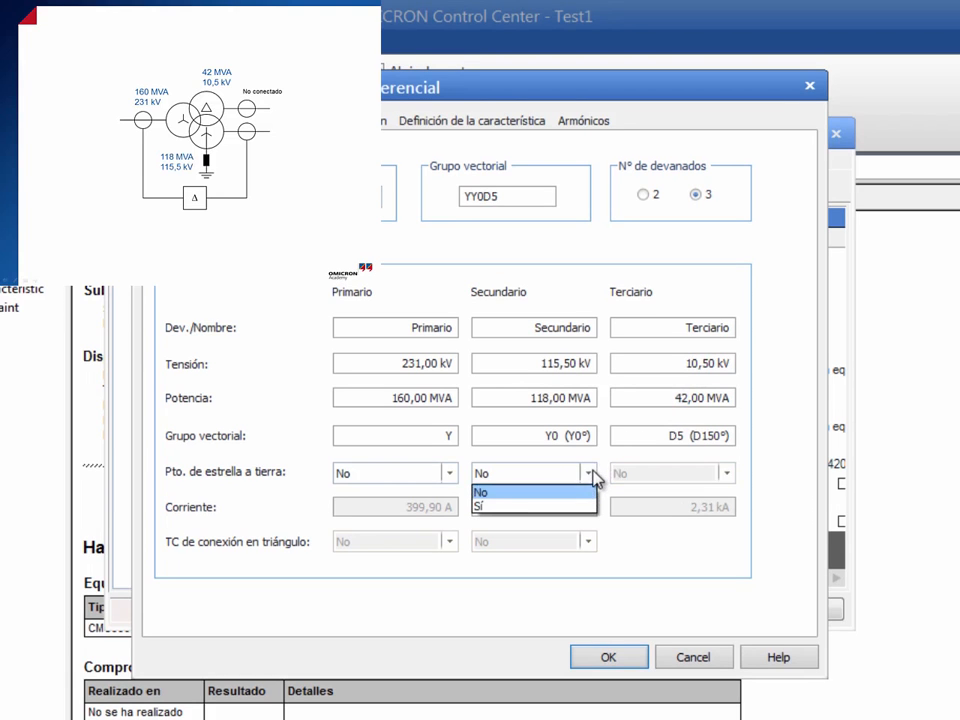
left_click(593, 507)
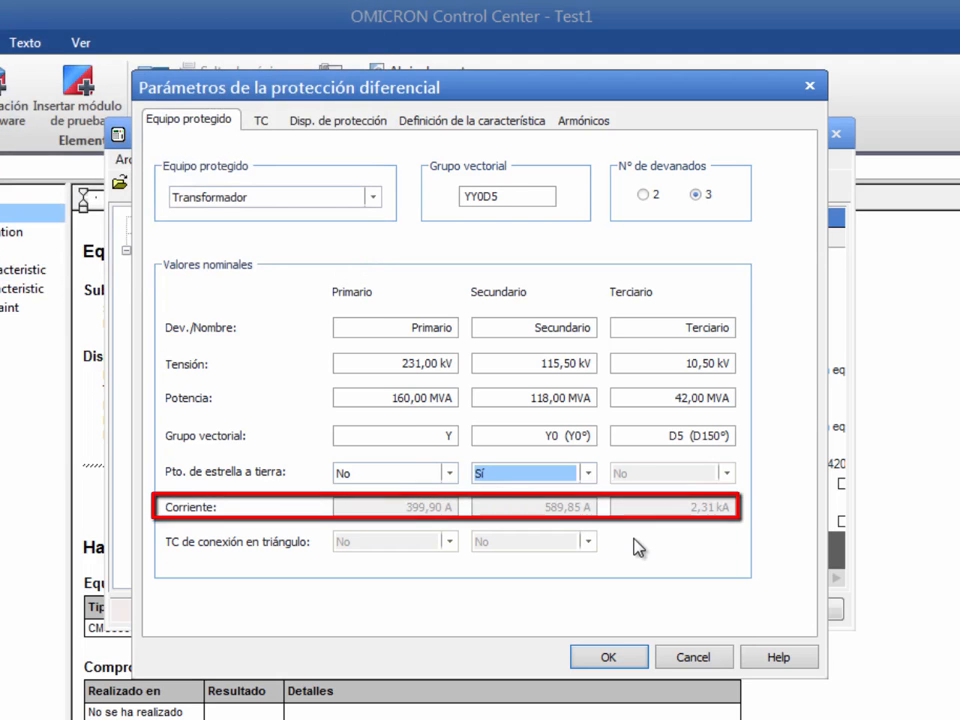
Set the nominal CT primary currents to 400 A for the primary, 600 A for the secondary and 2,40 kA for the tertiary.
left_click(262, 121)
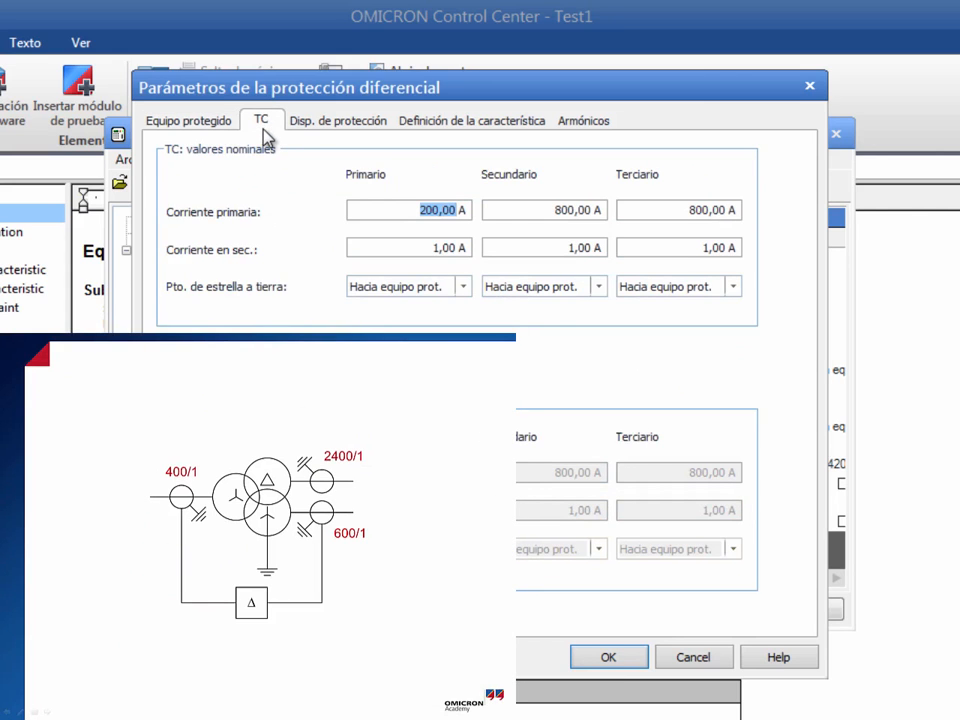
left_click(420, 211)
key("Delete")
type("4")
left_click_drag(562, 210, 548, 210)
type("6")
left_click_drag(697, 210, 675, 210)
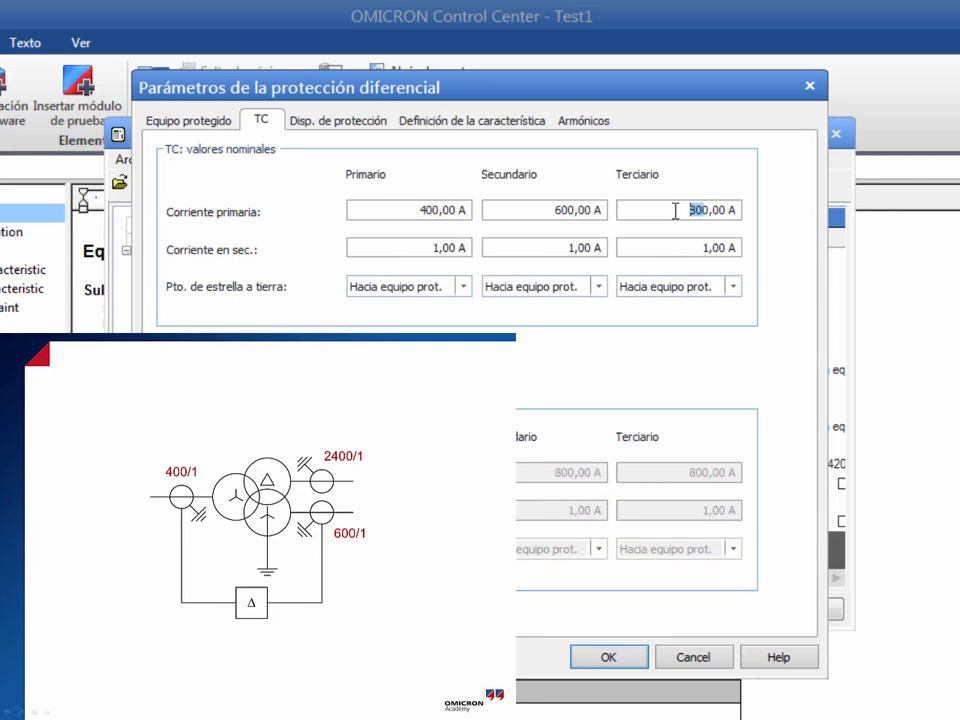
type("24")
left_click(675, 245)
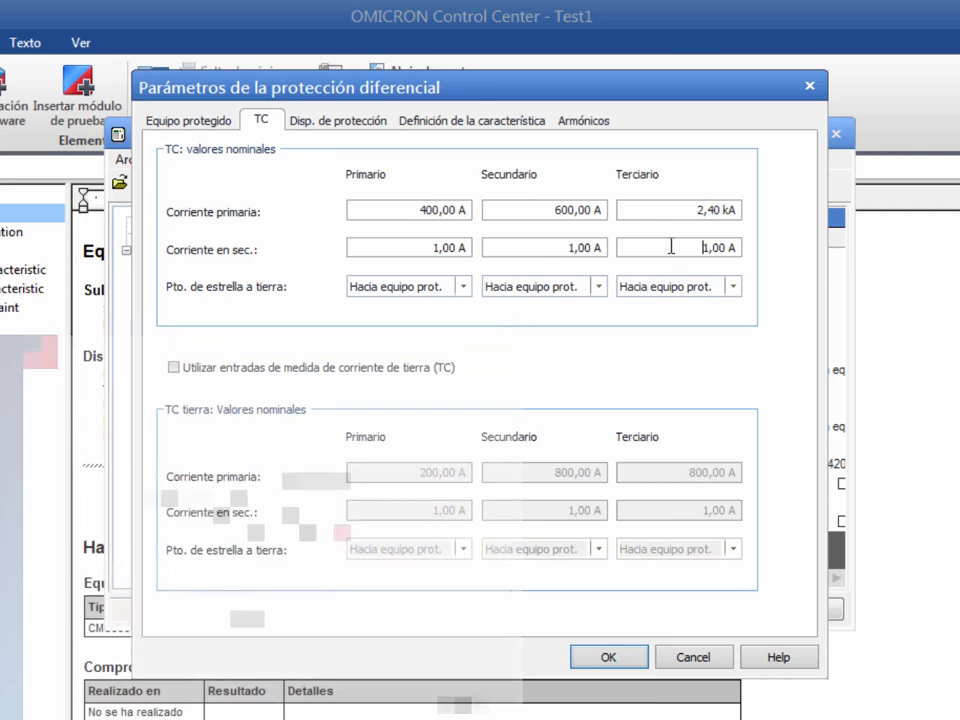
Check the secondary CT's star-point direction options and try out the ground current measurement inputs option.
left_click(603, 290)
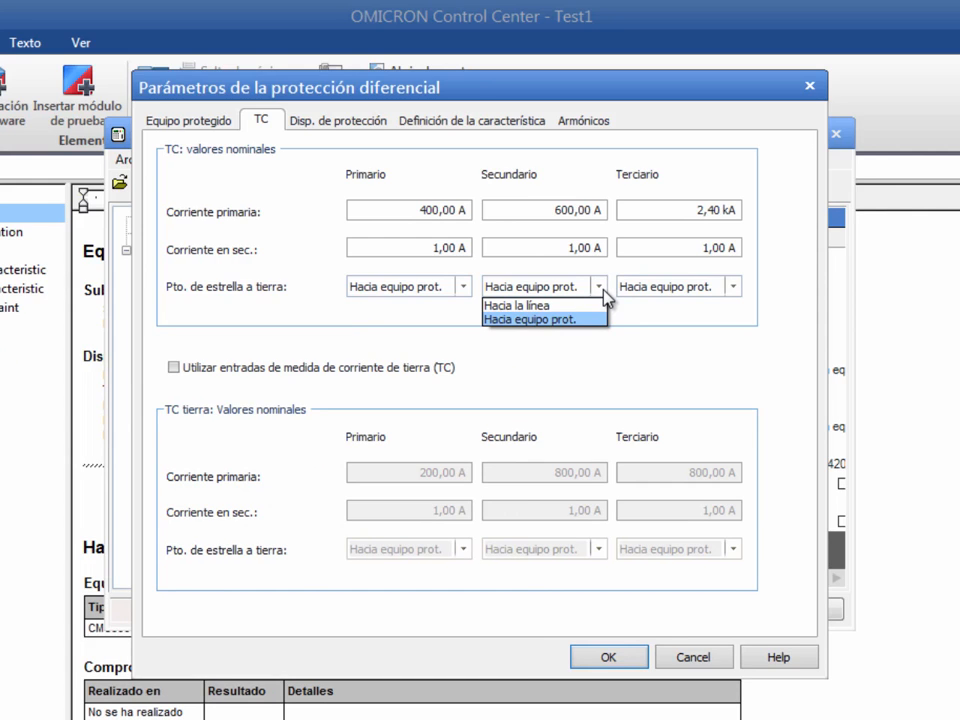
left_click(641, 325)
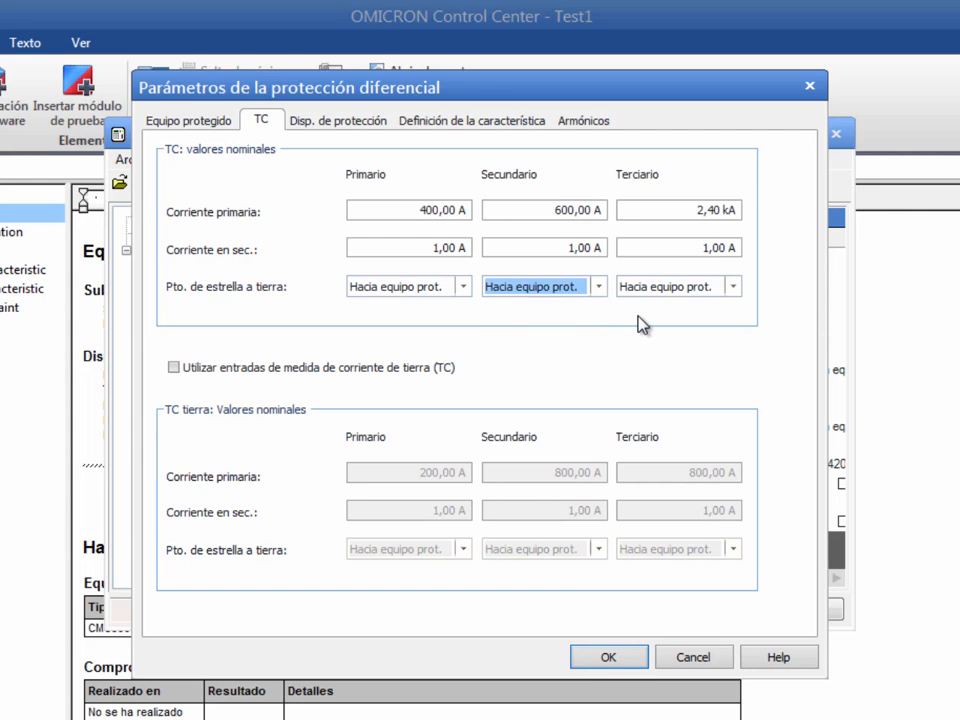
left_click(182, 372)
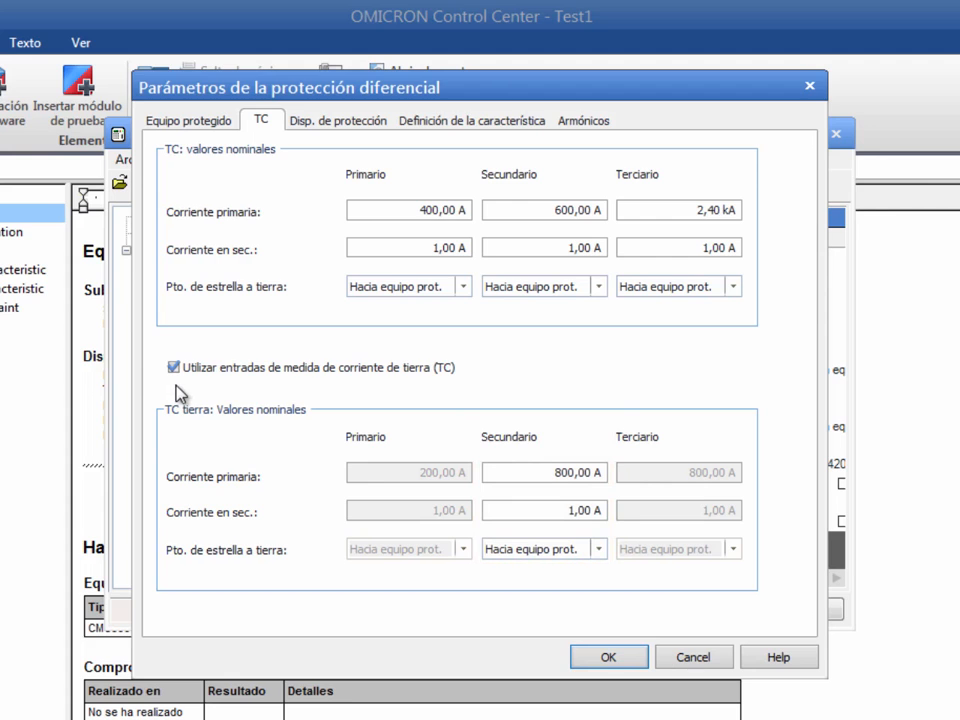
left_click(174, 368)
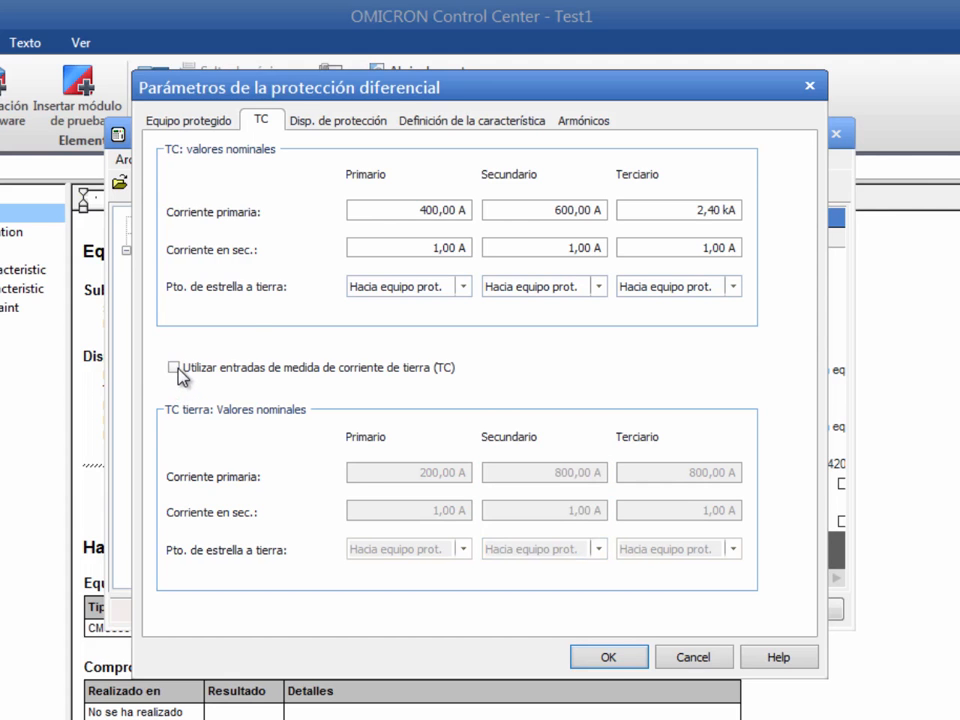
Examine the Ipol calculation methods offered for the protection device and read the help topic on which relay manufacturers use them.
left_click(299, 136)
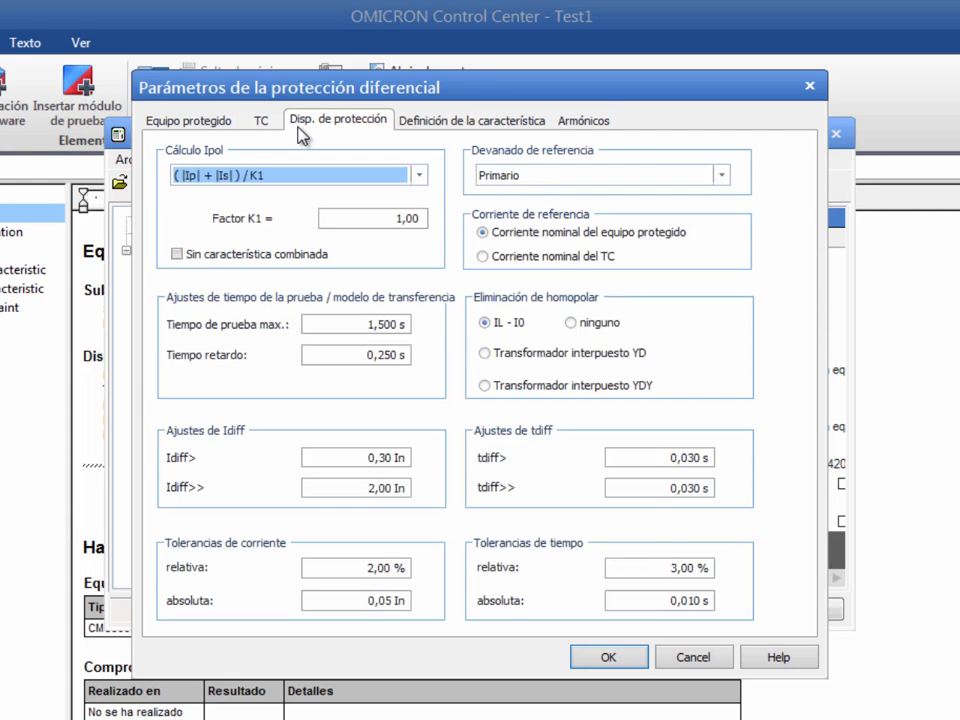
left_click(419, 176)
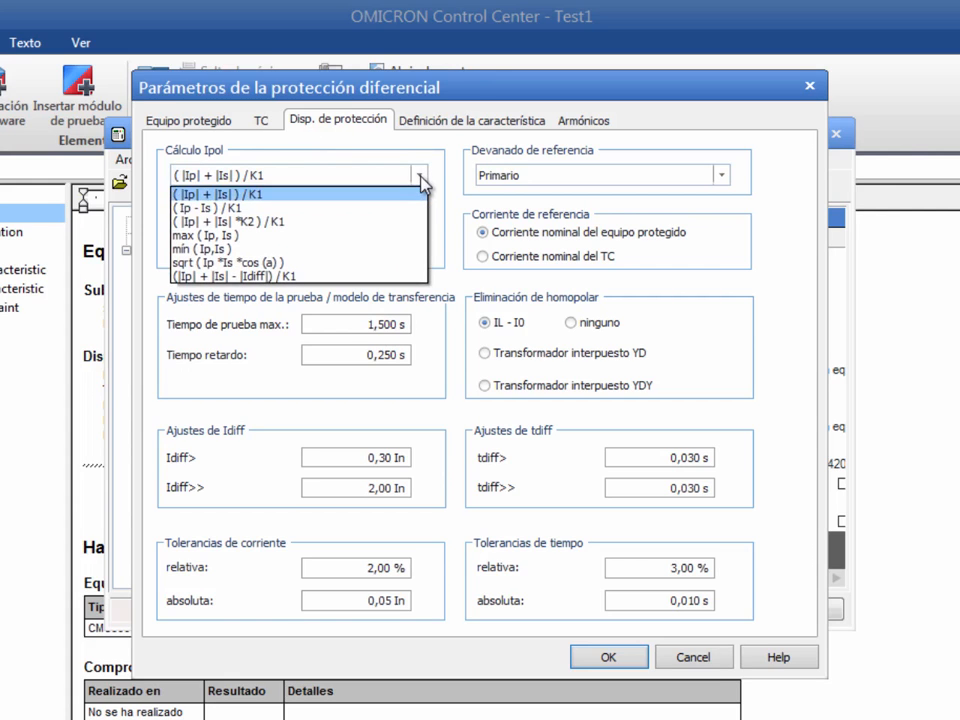
left_click(455, 207)
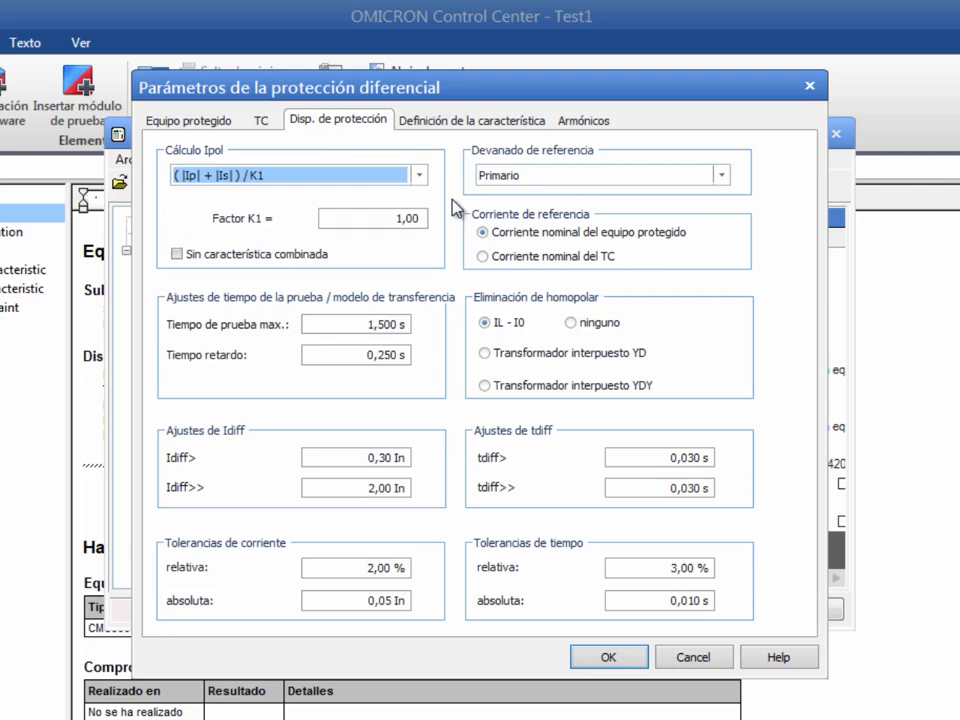
left_click(765, 658)
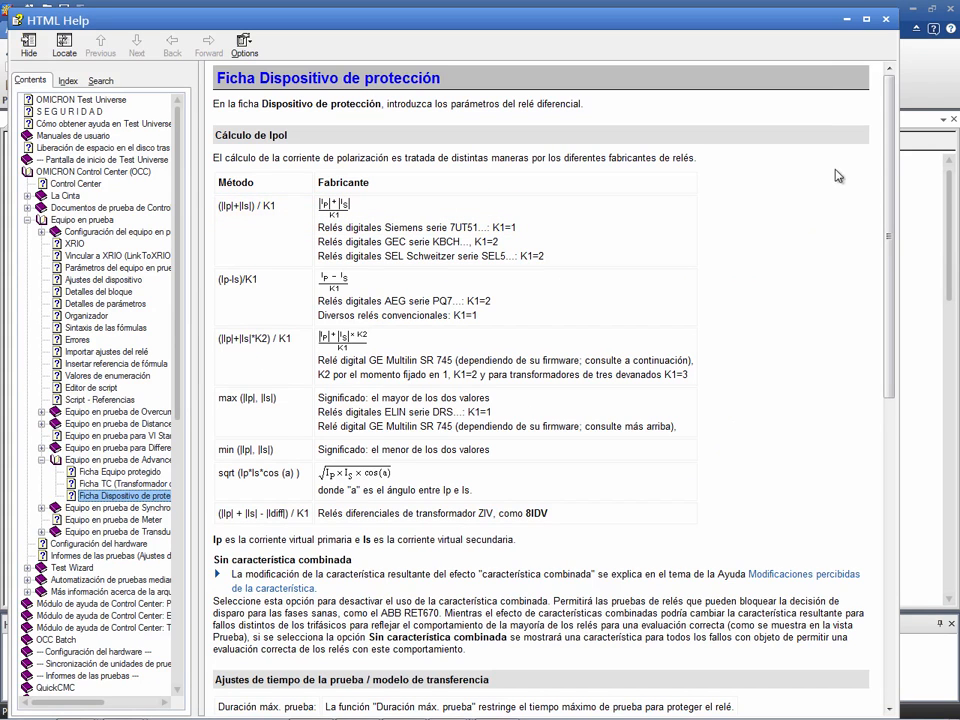
left_click(886, 30)
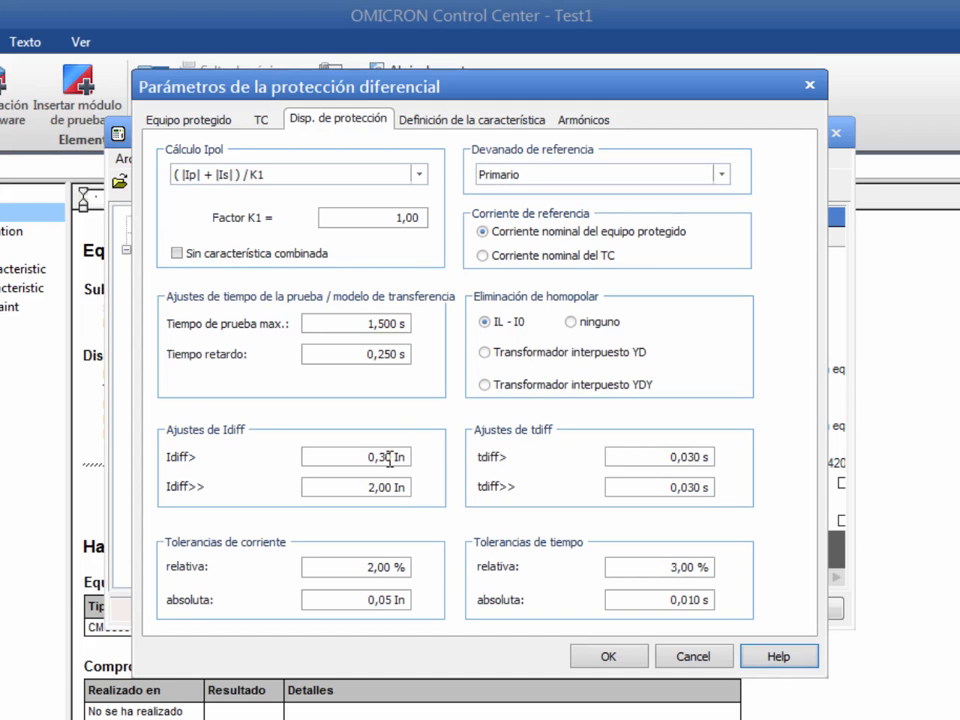
Set the differential pickup Idiff> to 0,25 In and the high-set Idiff>> to 6,00 In.
left_click_drag(391, 457, 382, 460)
type("25")
left_click_drag(372, 487, 365, 487)
type("6")
Set the current tolerances to 5,00 % relative and 0,10 In absolute, and the relative time tolerance to 1,00 %.
left_click_drag(376, 566, 344, 566)
type("5")
left_click(381, 599)
key("BackSpace")
key("Delete")
type("10")
left_click_drag(677, 567, 649, 567)
type("1")
Review the transformer's nominal data, the CT nominal values and the protection device settings.
left_click(222, 128)
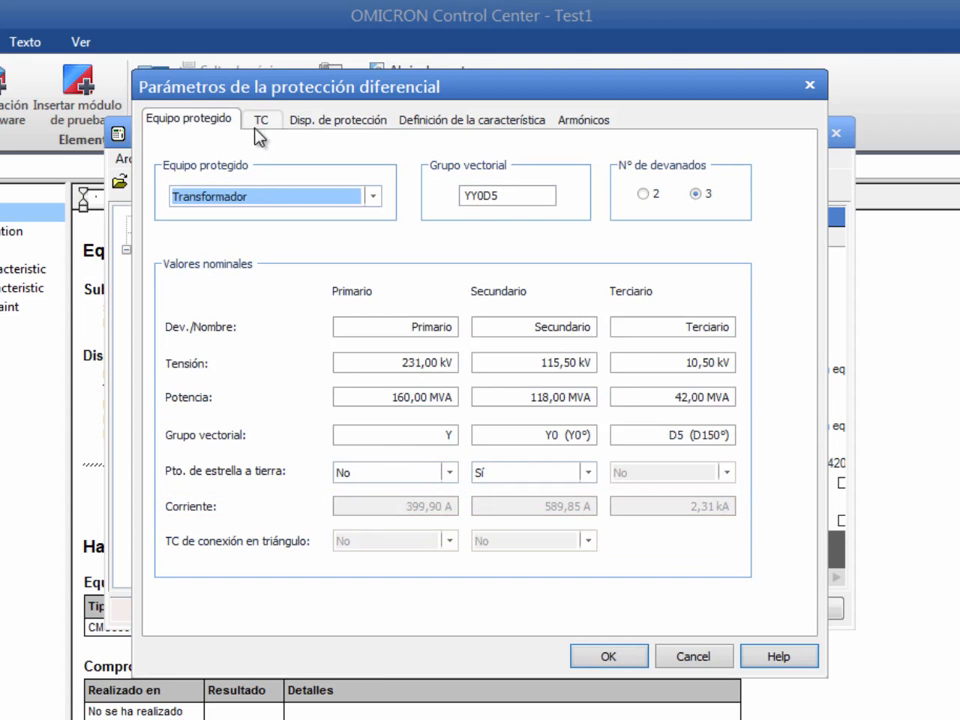
left_click(264, 121)
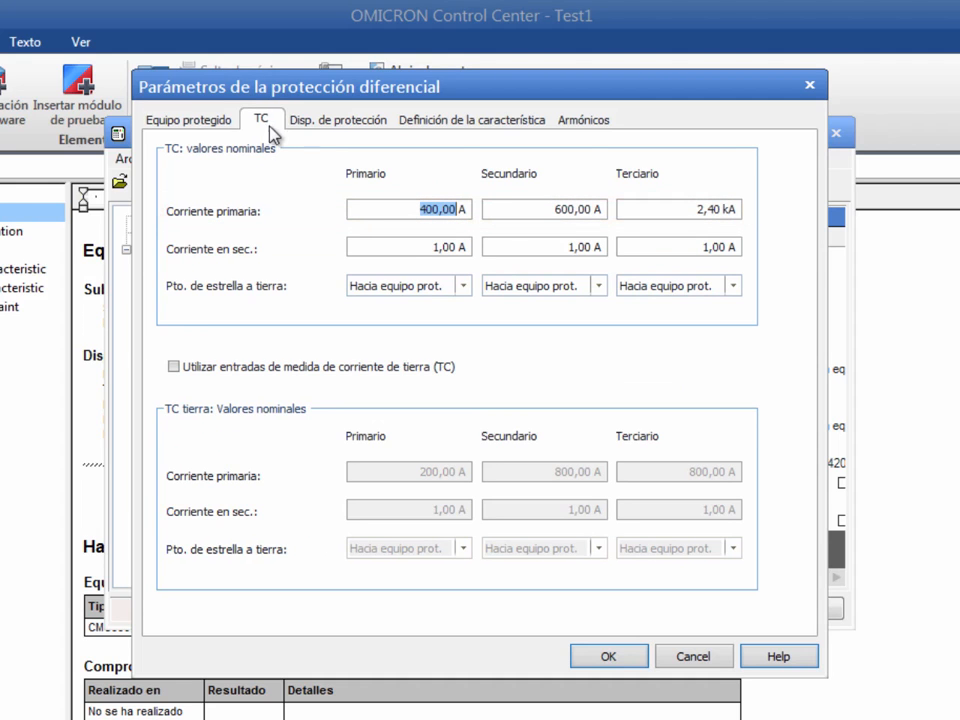
left_click(345, 127)
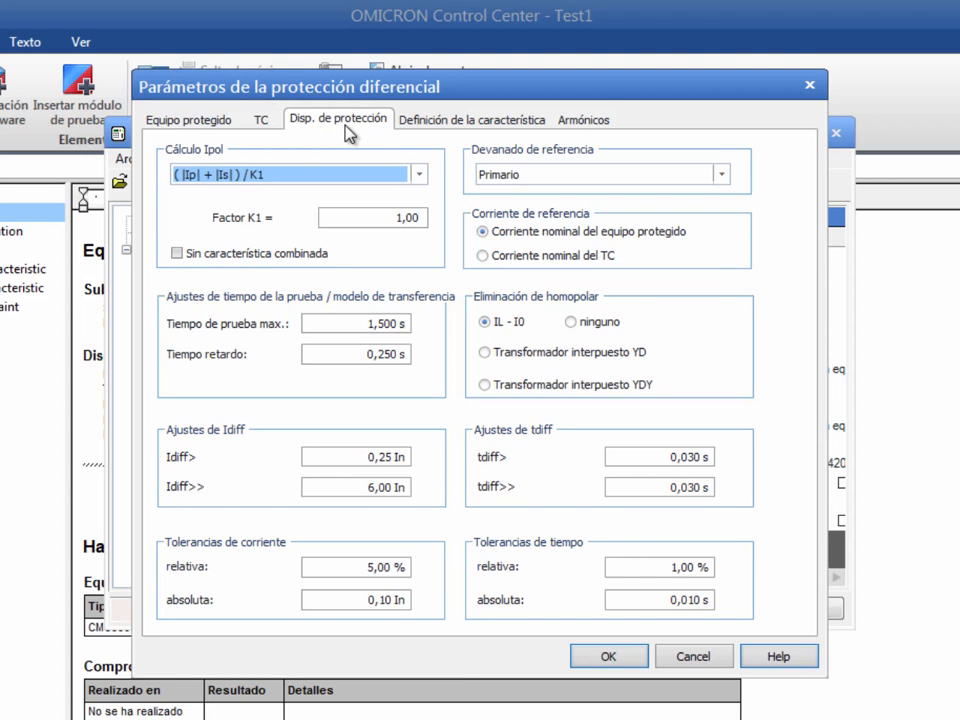
Clear the default operating characteristic and add a first segment from the origin to Ipol 5,00 In and Idiff 1,25 In.
left_click(456, 134)
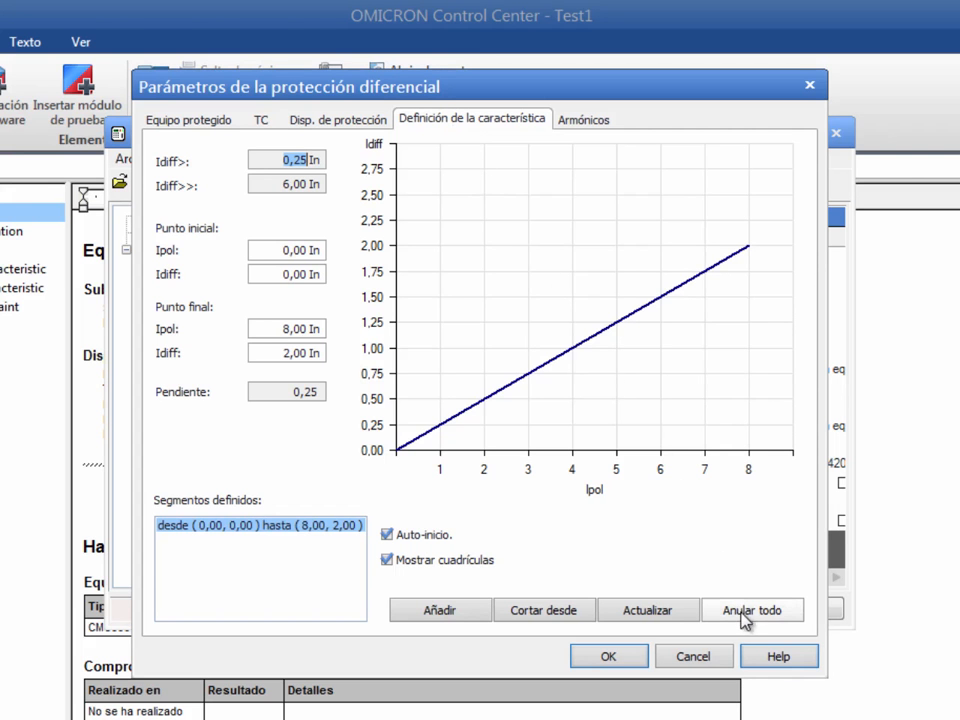
left_click(743, 613)
left_click(743, 616)
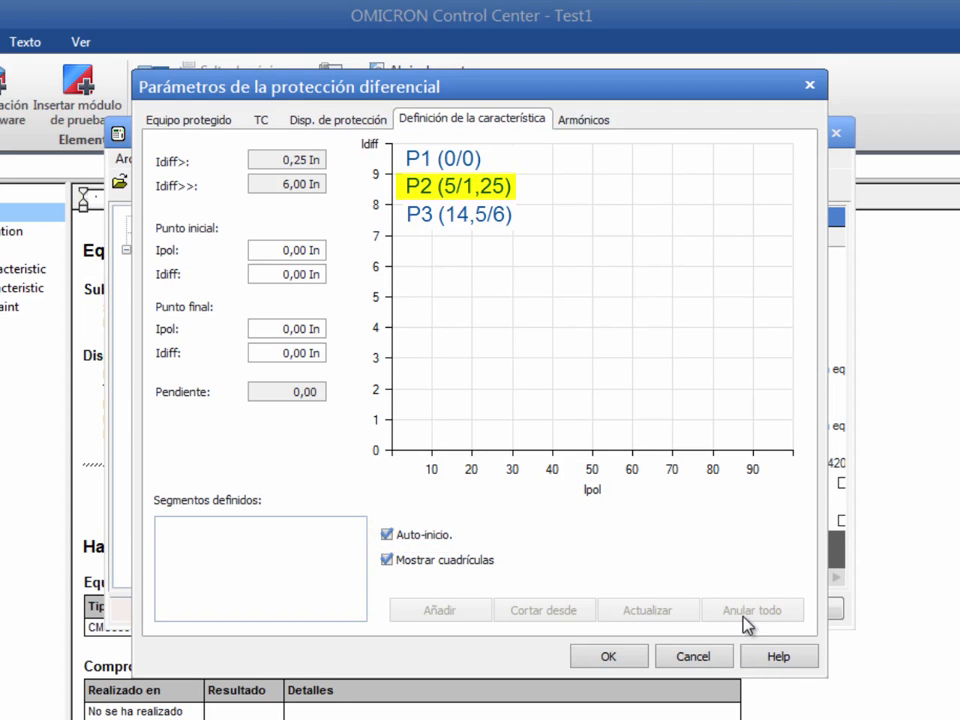
left_click_drag(308, 331, 243, 334)
type("5")
left_click_drag(312, 354, 268, 357)
type("1,25")
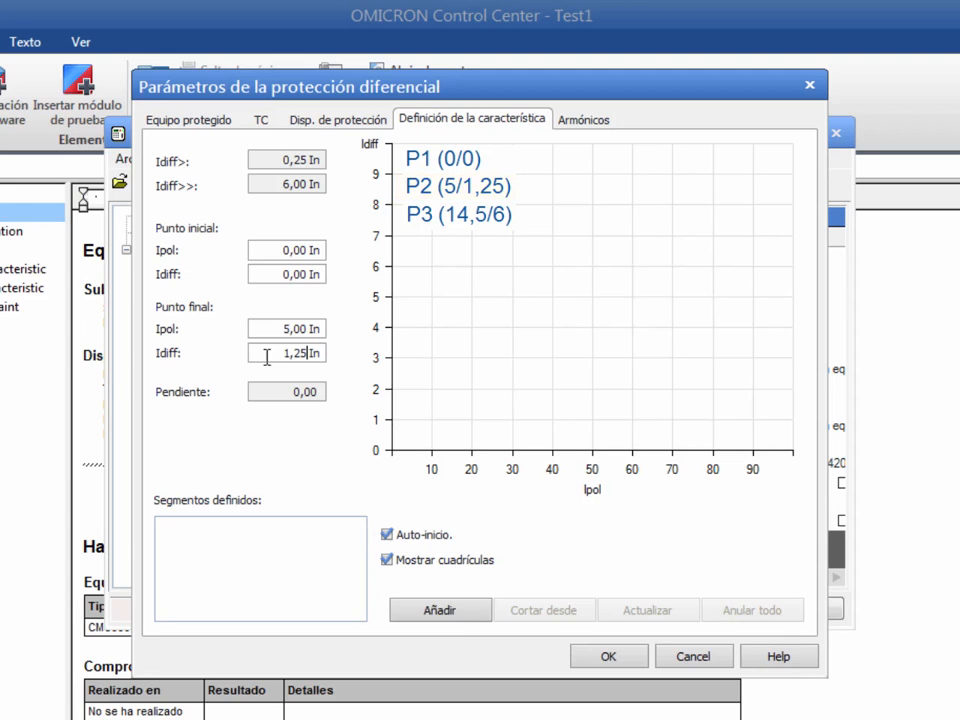
left_click(455, 618)
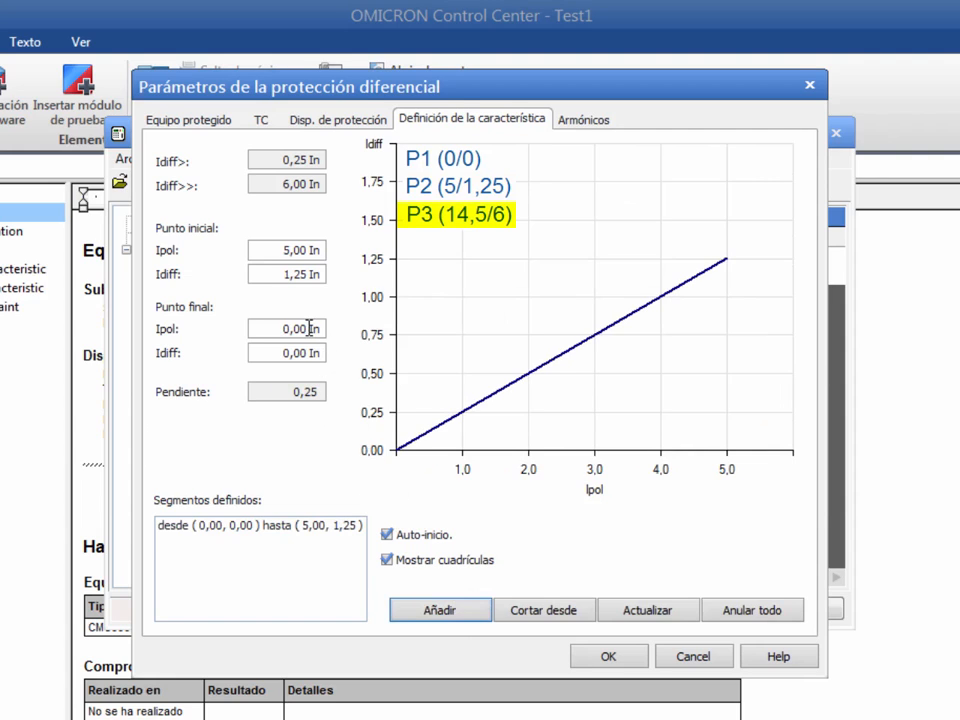
Add a second characteristic segment ending at Ipol 14,50 In and Idiff 6,00 In.
left_click_drag(315, 328, 285, 328)
type("14,5")
left_click_drag(308, 352, 270, 352)
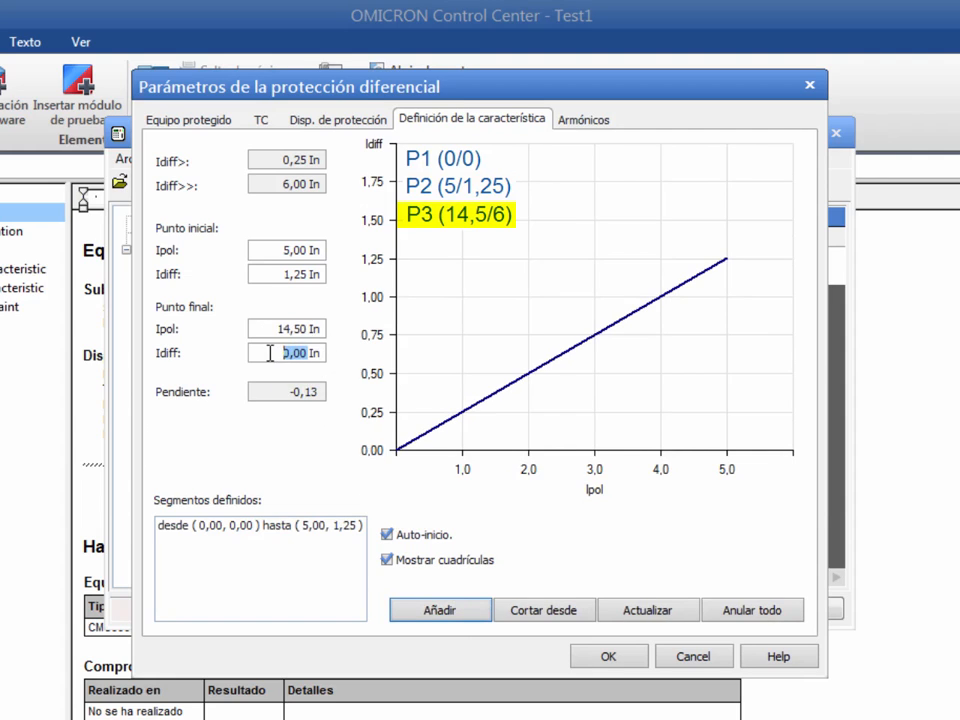
type("6")
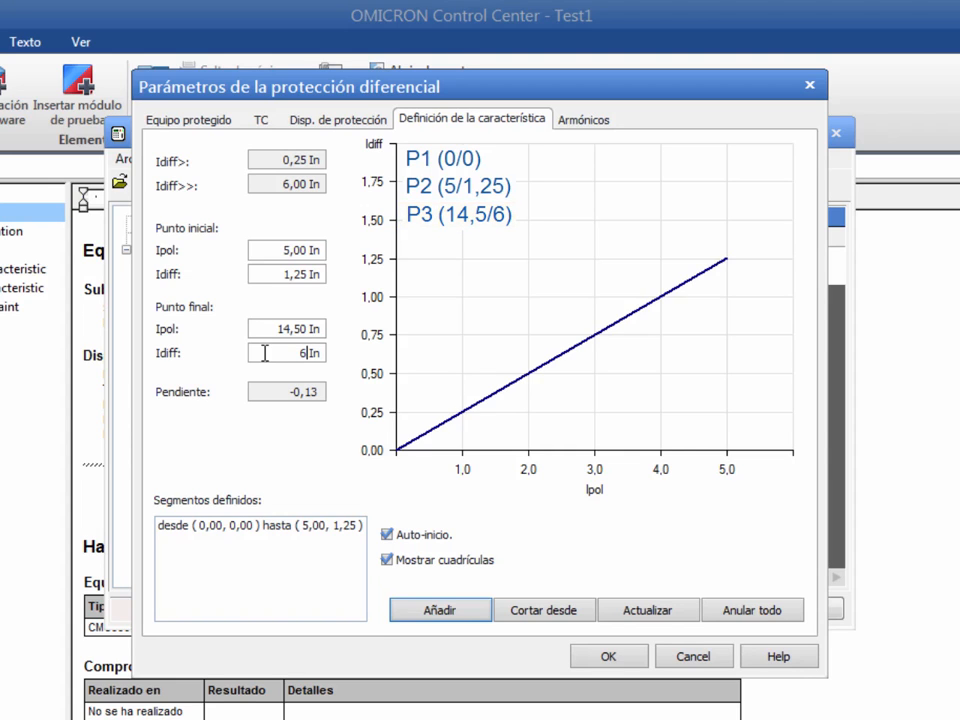
left_click(474, 612)
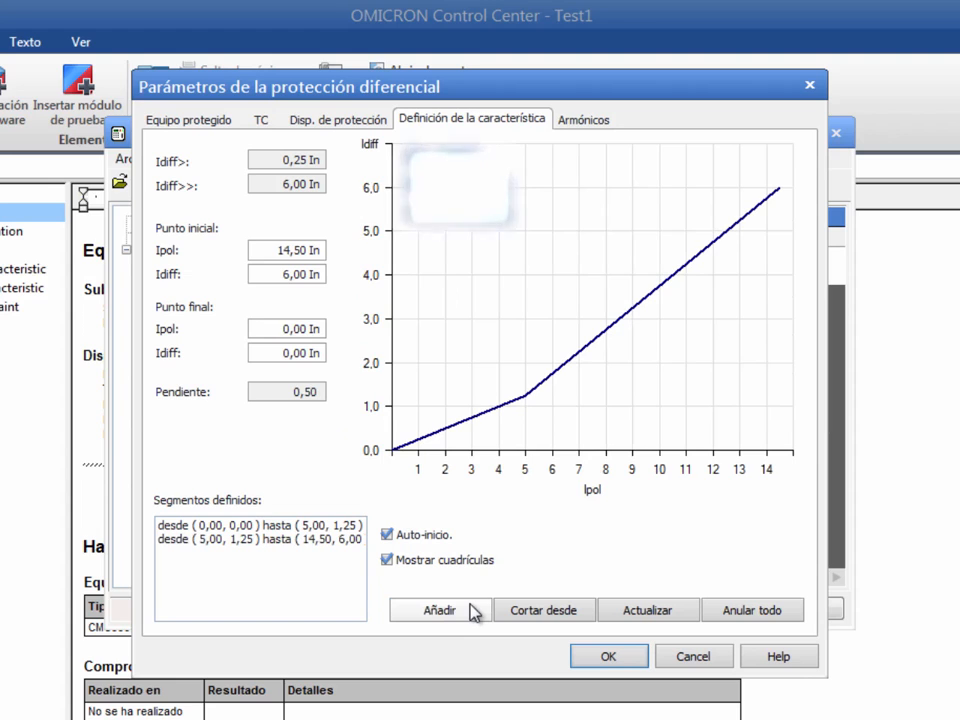
Update the 5th harmonic's Ixf/Idiff threshold to 45 % and accept the differential protection parameters and the test object.
left_click(573, 127)
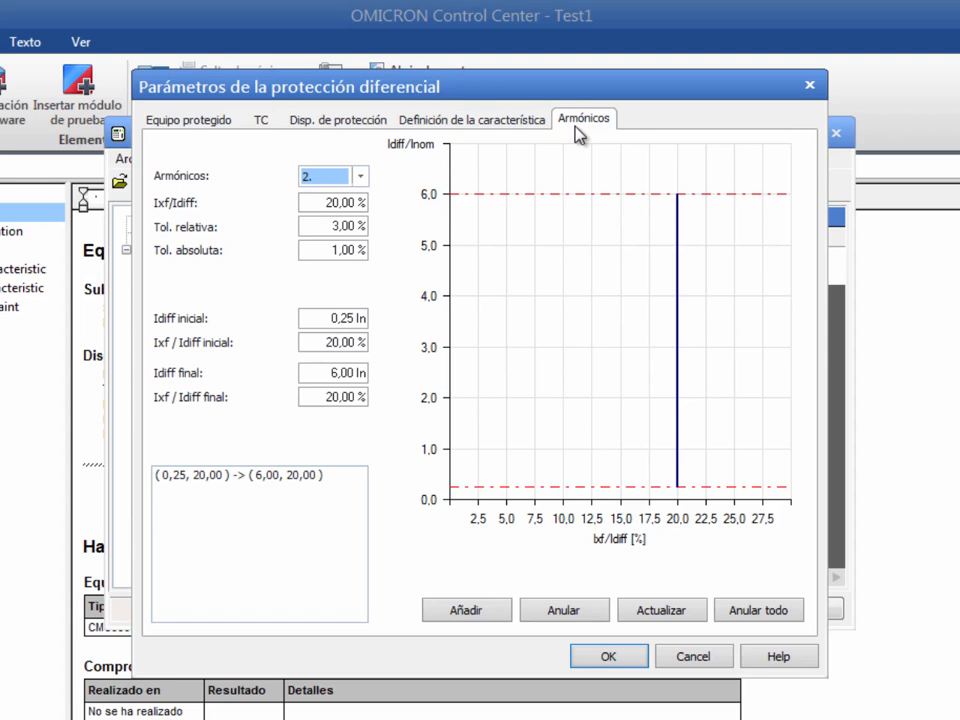
left_click(361, 175)
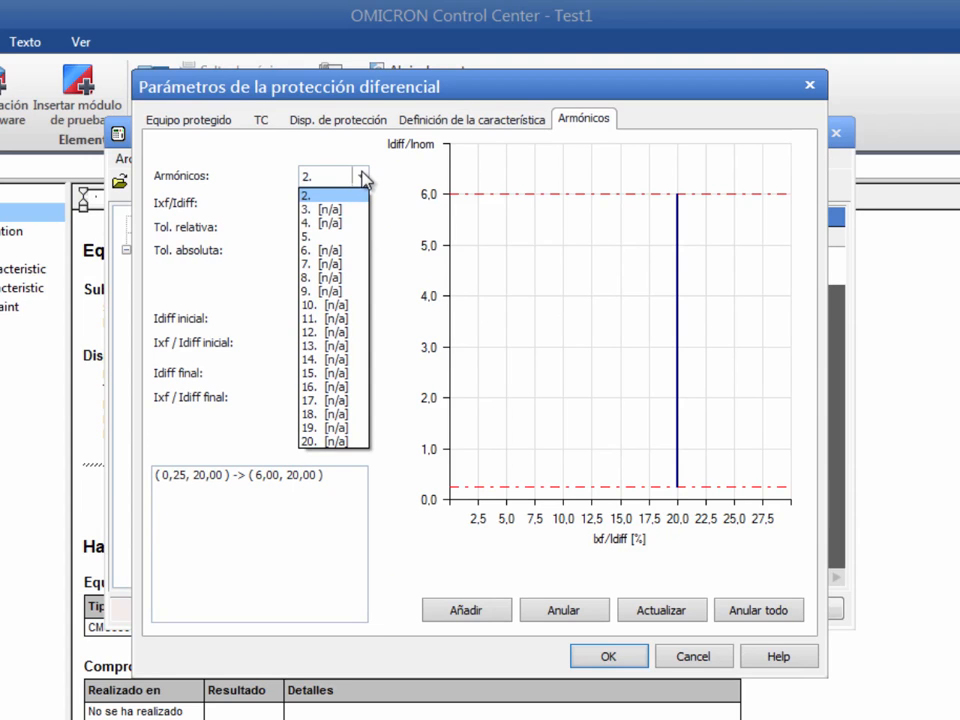
left_click(364, 195)
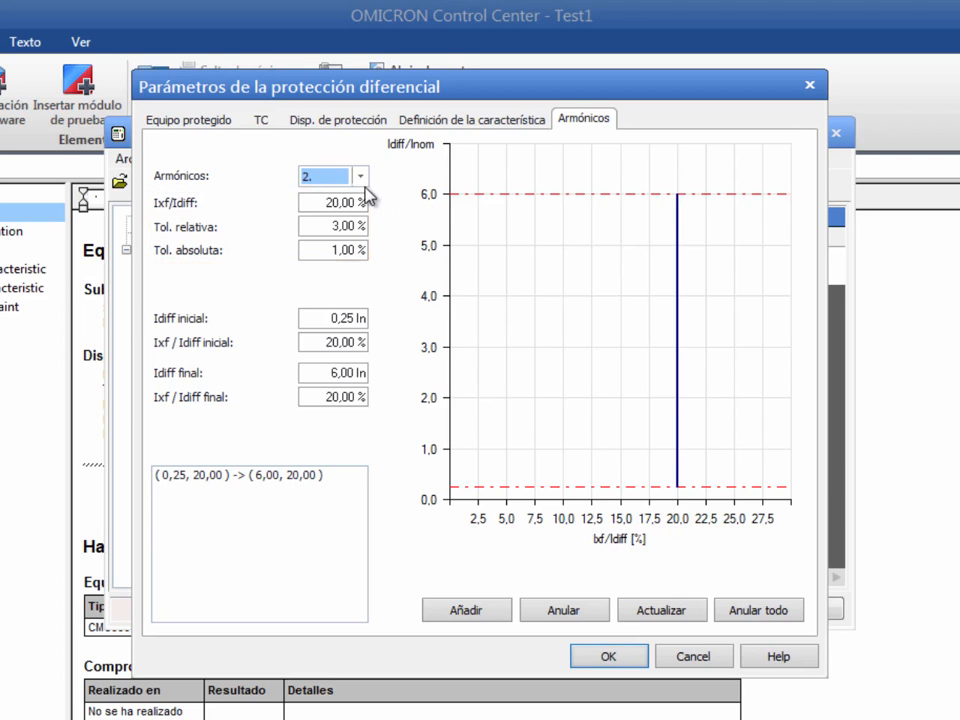
left_click(360, 177)
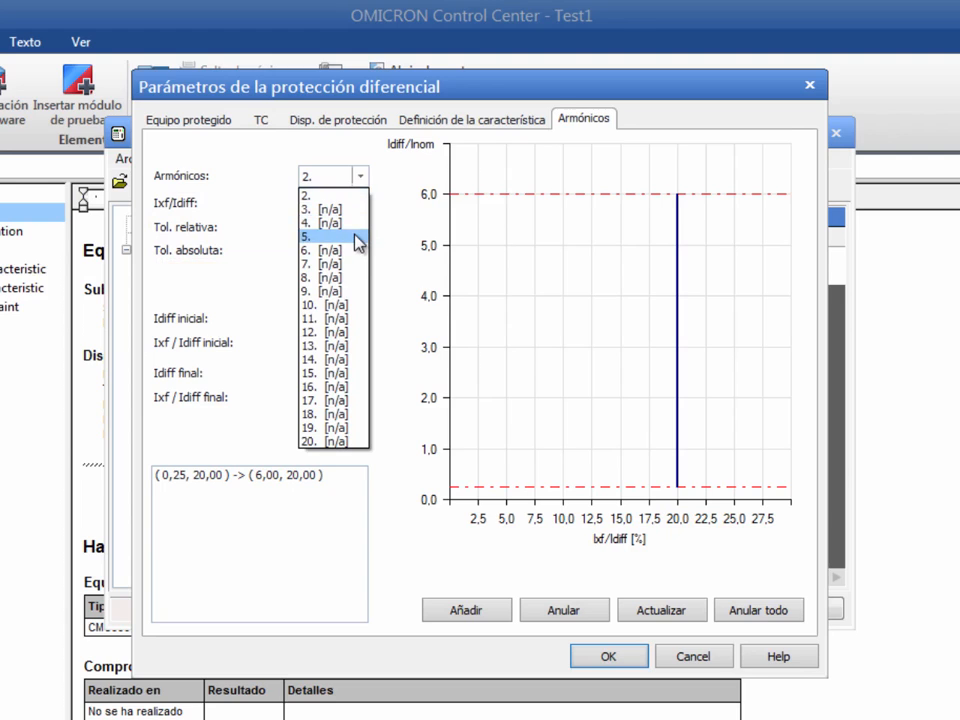
left_click(358, 237)
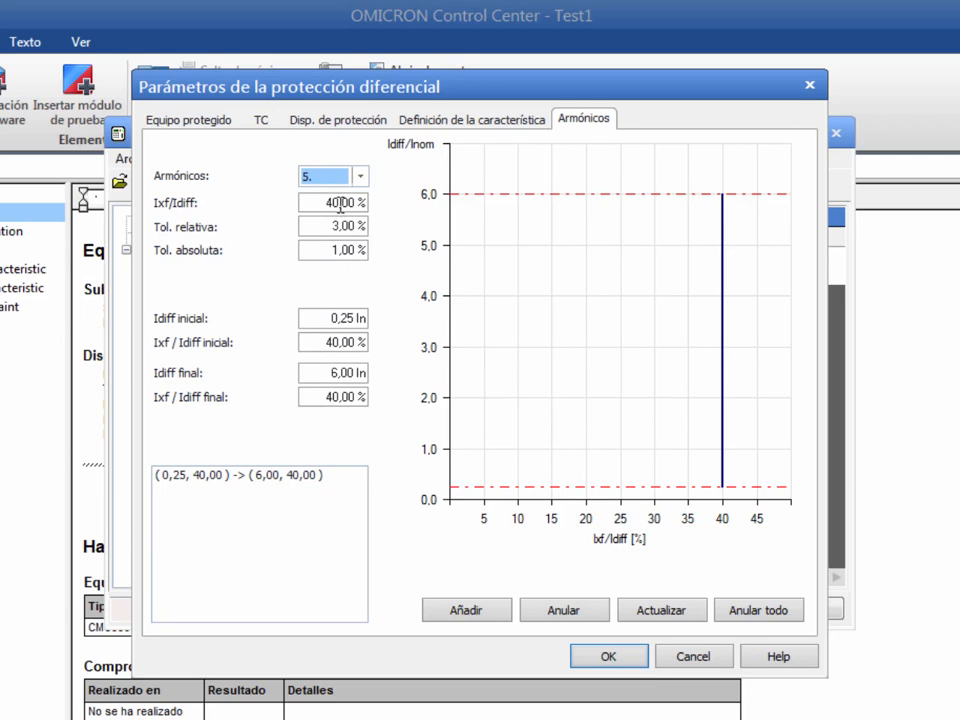
left_click(337, 203)
left_click_drag(337, 203, 318, 203)
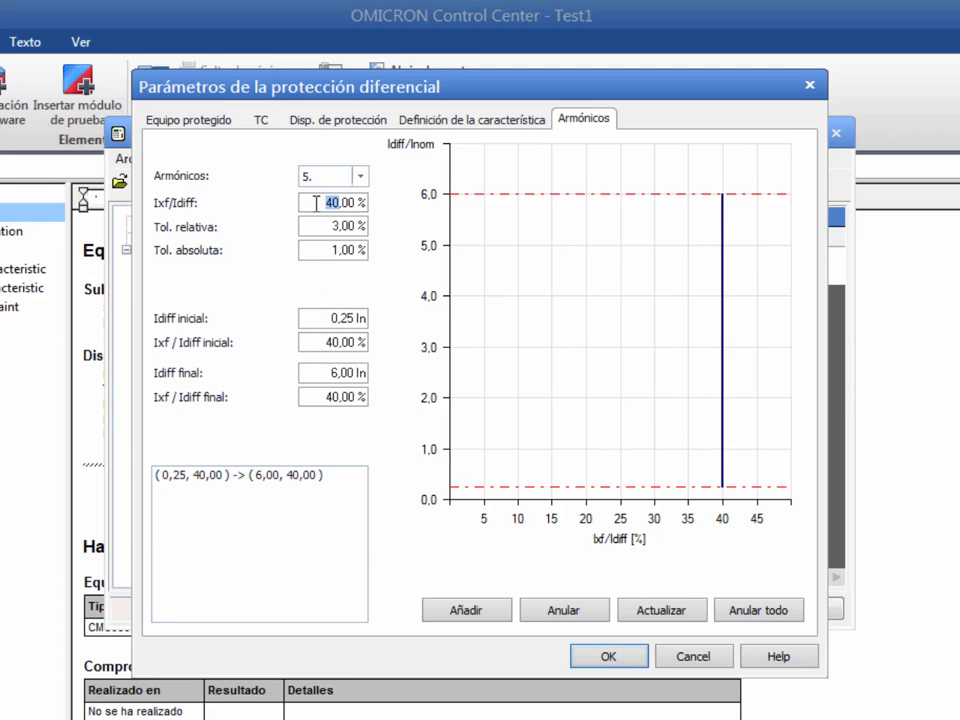
type("45")
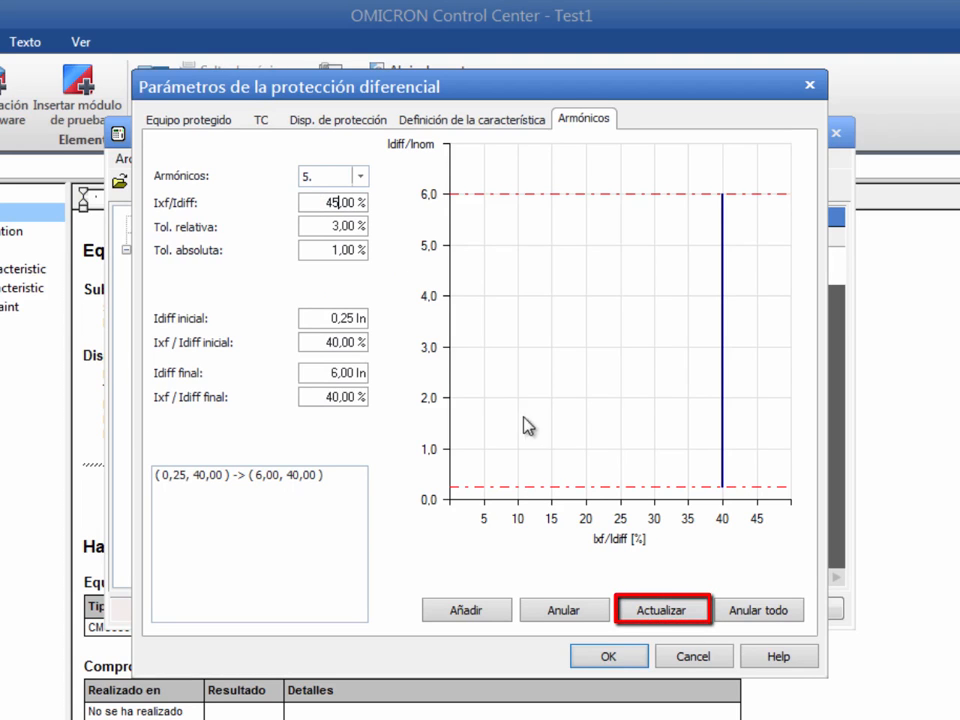
left_click(638, 622)
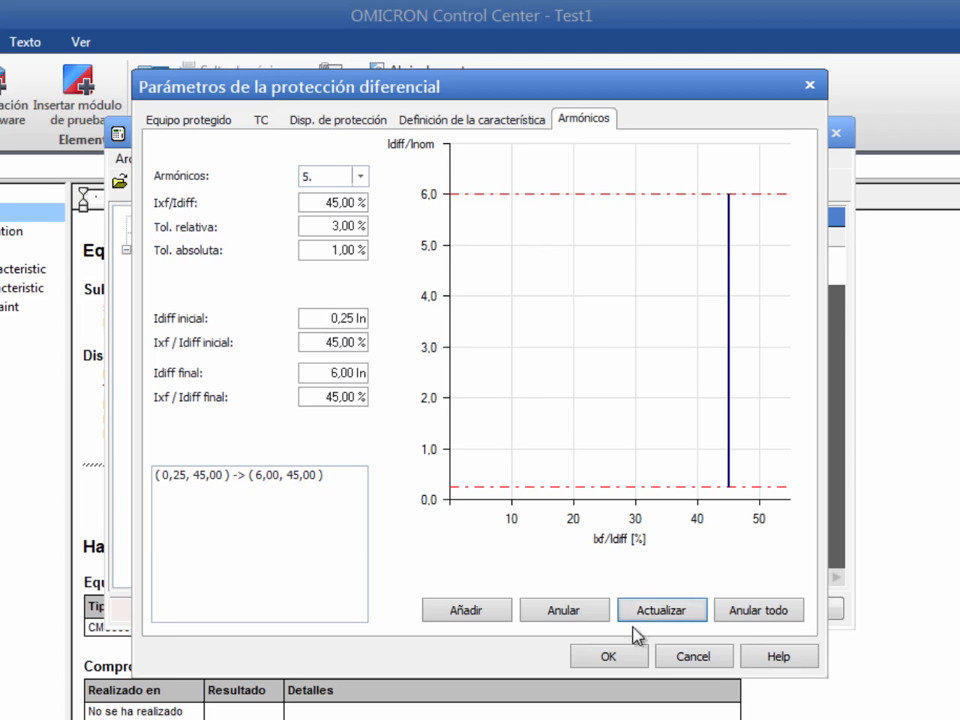
left_click(615, 664)
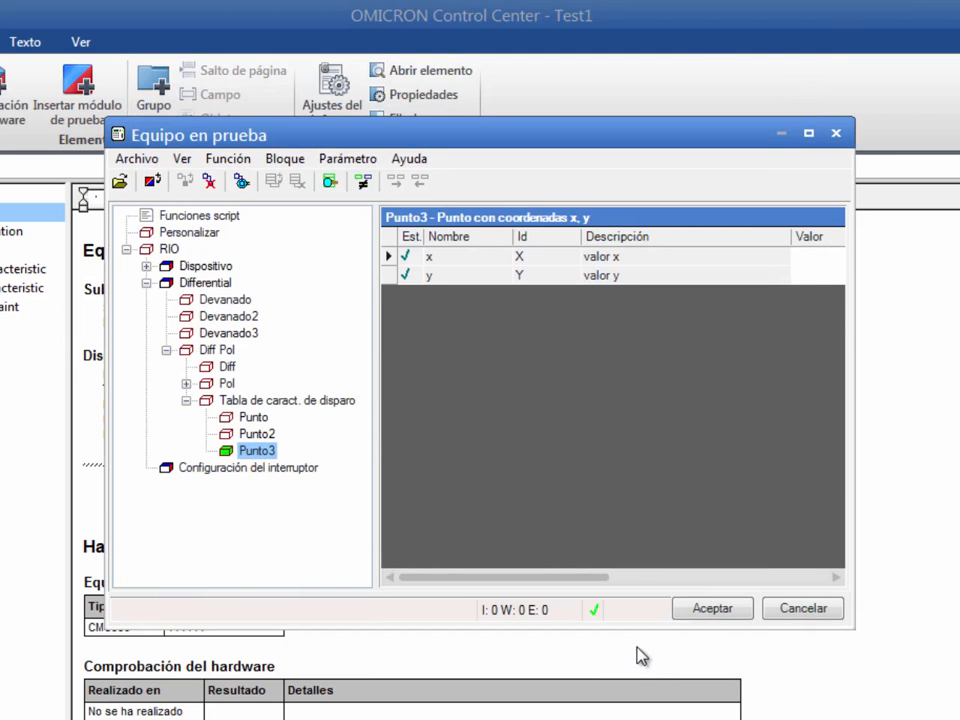
left_click(686, 617)
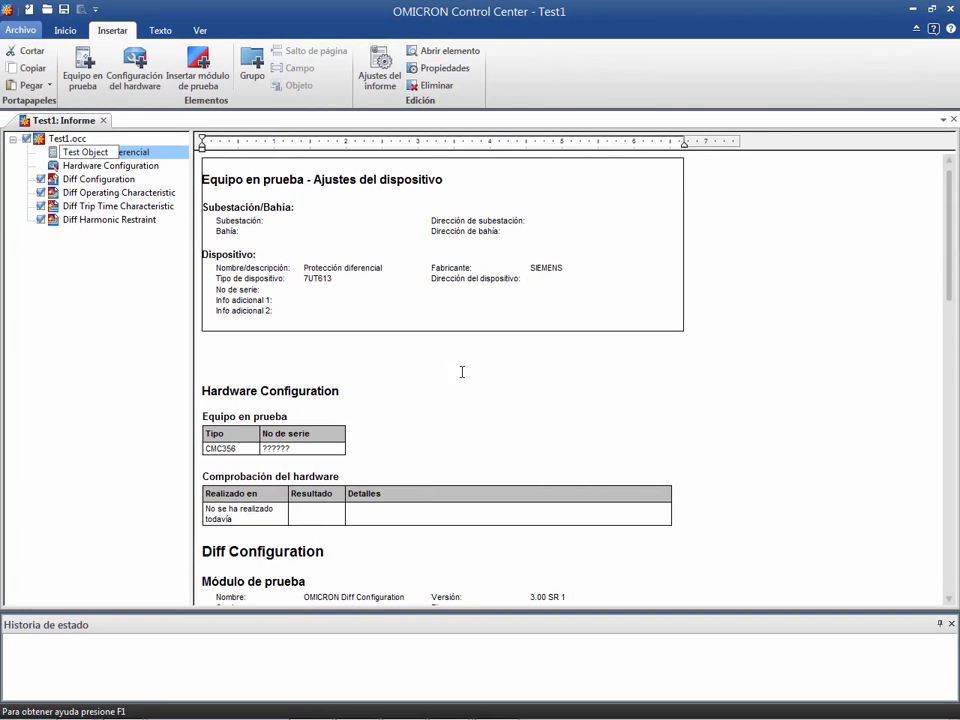
In the document's hardware configuration, set the CMC356 voltage outputs to not used.
left_click(154, 167)
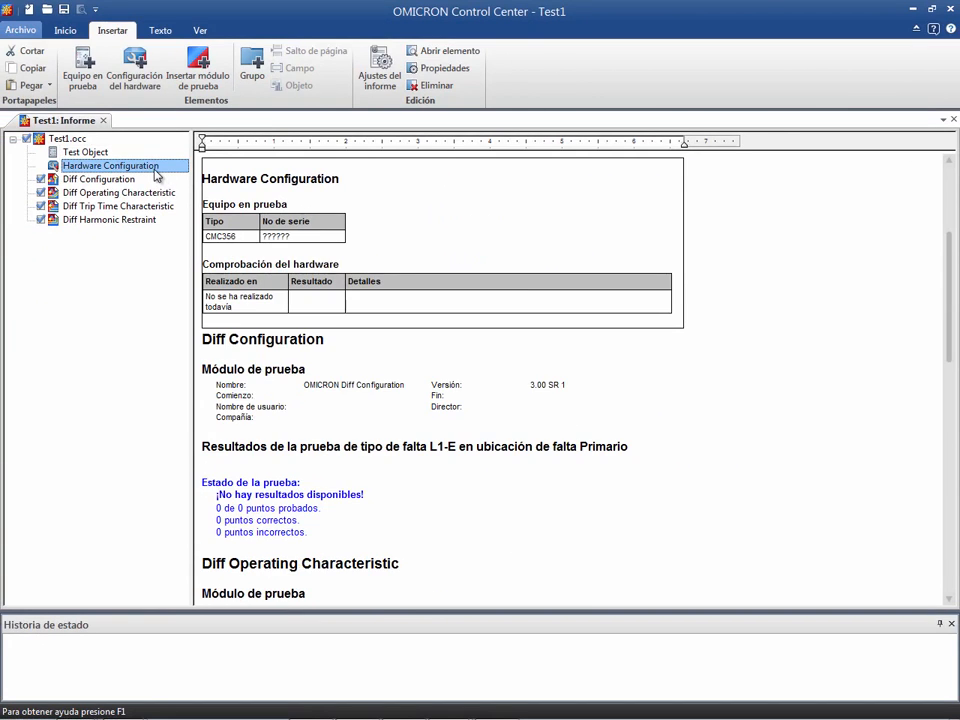
double_click(156, 176)
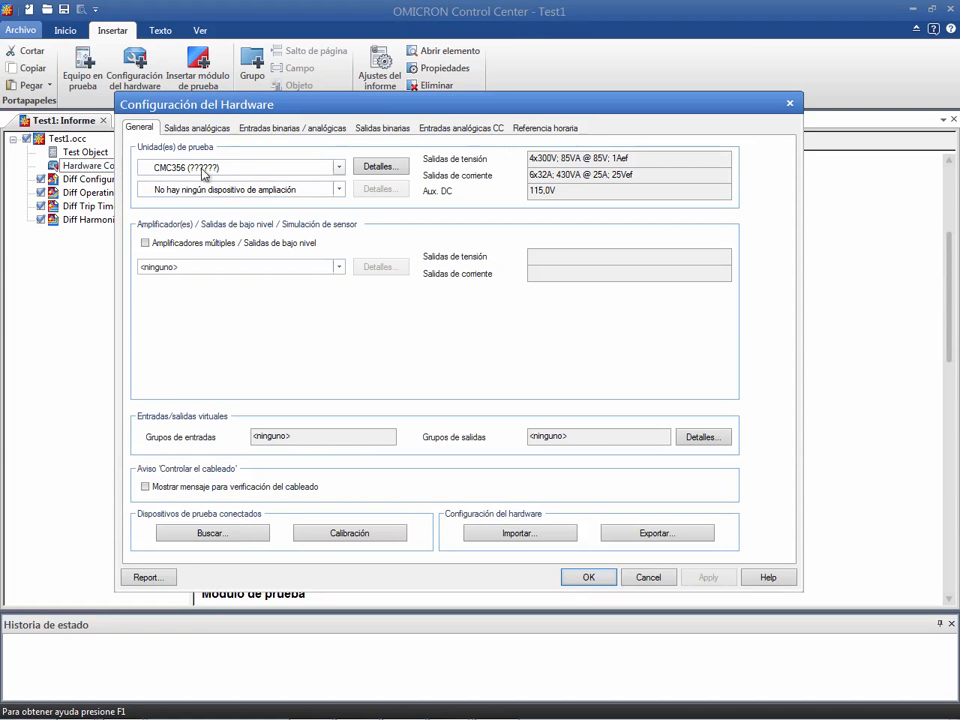
left_click(372, 166)
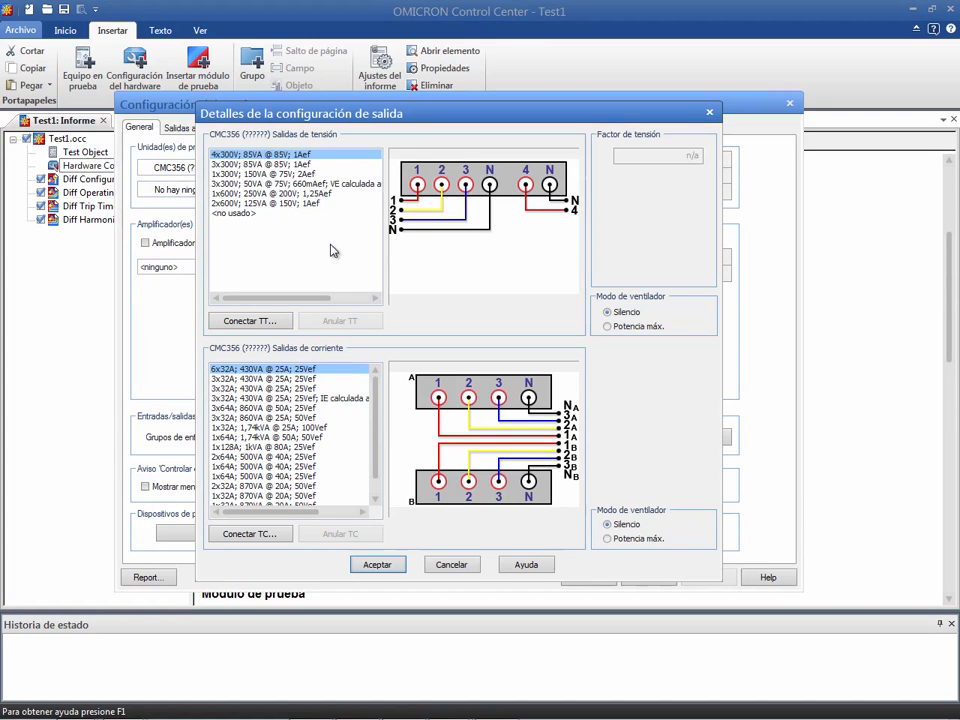
left_click(254, 214)
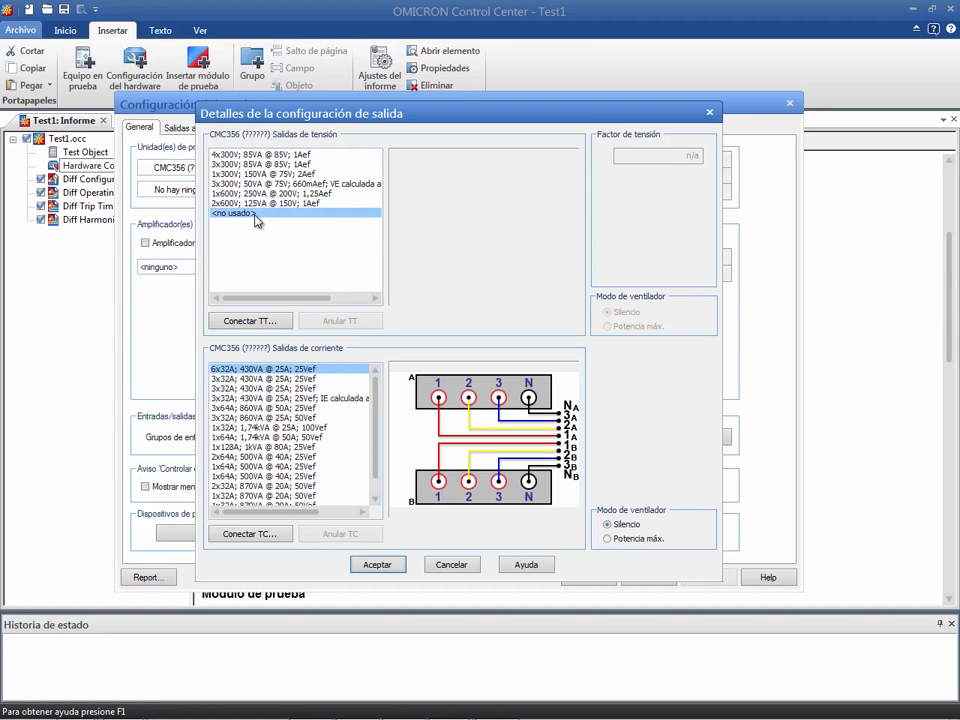
left_click(393, 565)
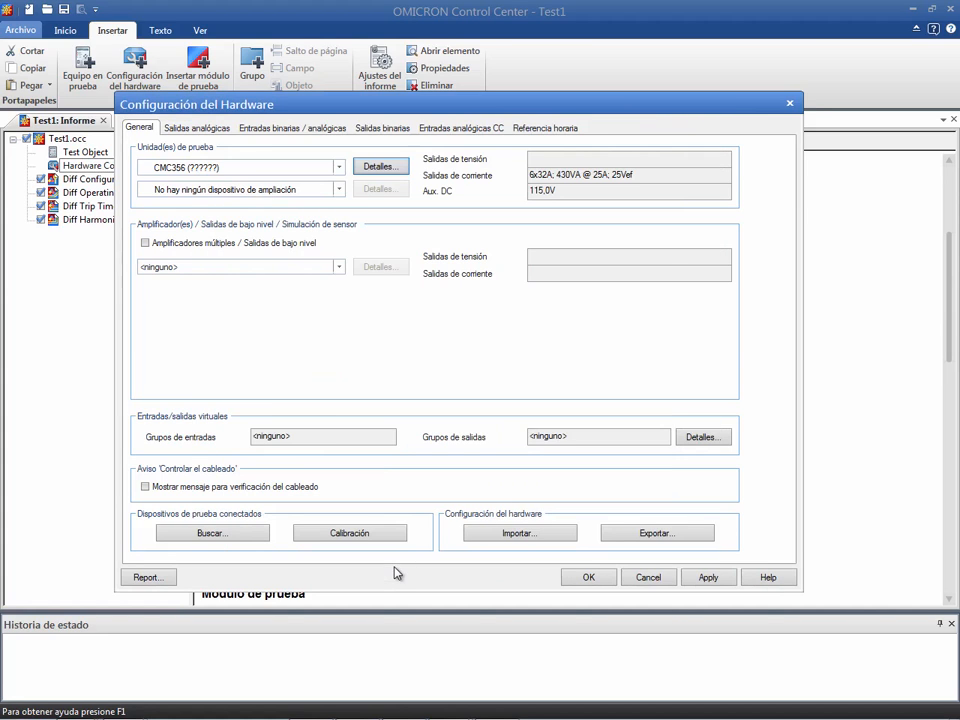
Label the three analog outputs of current group A as I Prim L1, I Prim L2 and I Prim L3.
left_click(211, 133)
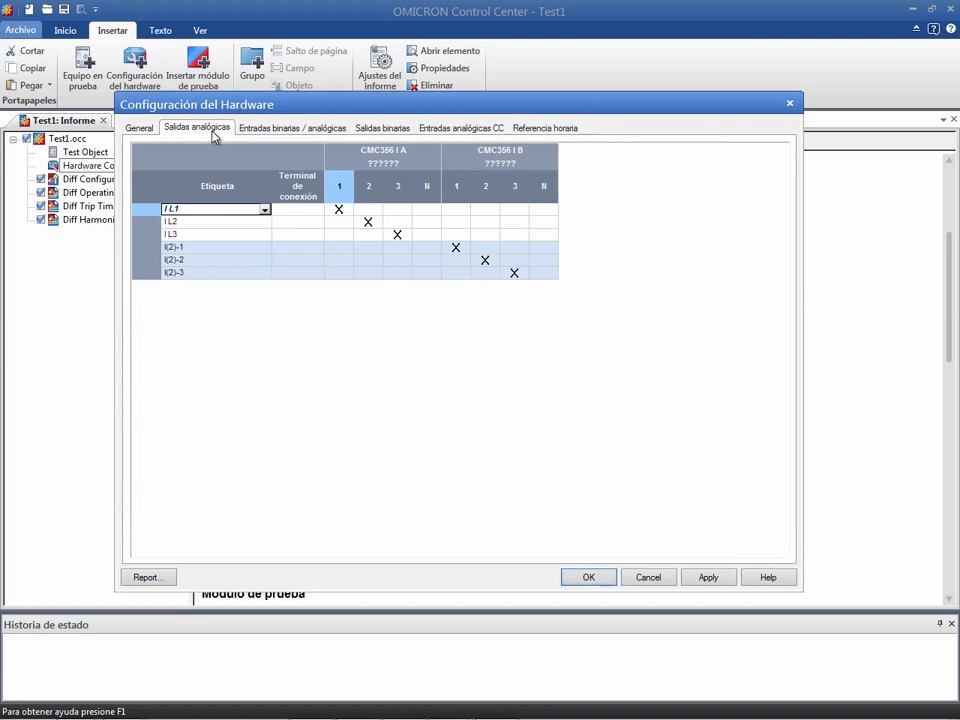
left_click(264, 211)
left_click(244, 278)
left_click(264, 221)
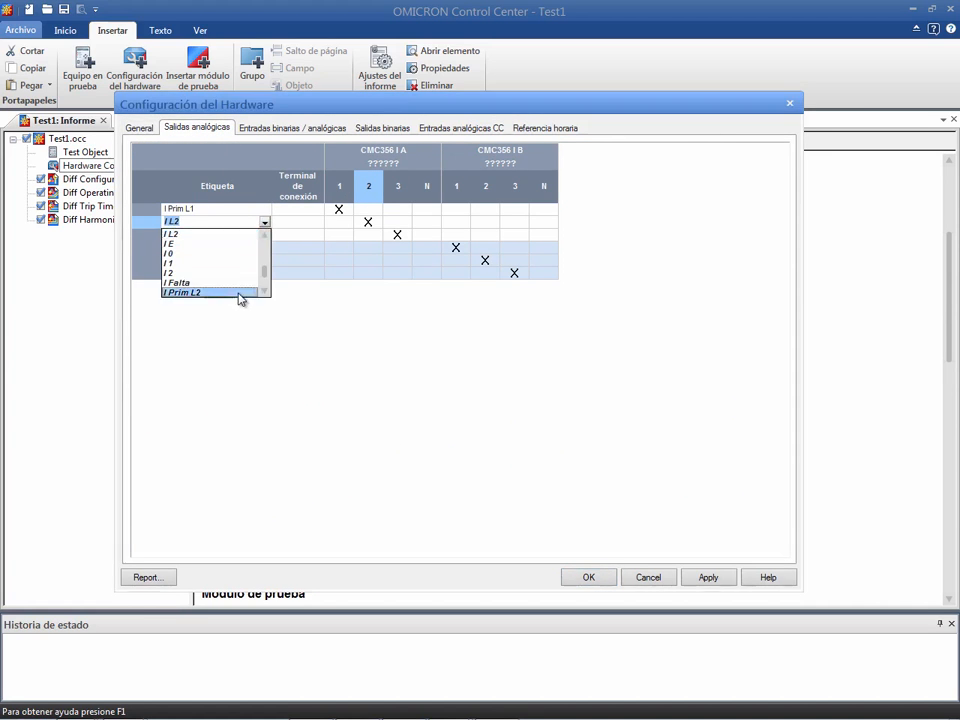
left_click(240, 296)
left_click(264, 234)
left_click(250, 300)
Label the three analog outputs of current group B as I Sec L1, I Sec L2 and I Sec L3.
left_click(264, 246)
scroll(264, 265, "down", 3)
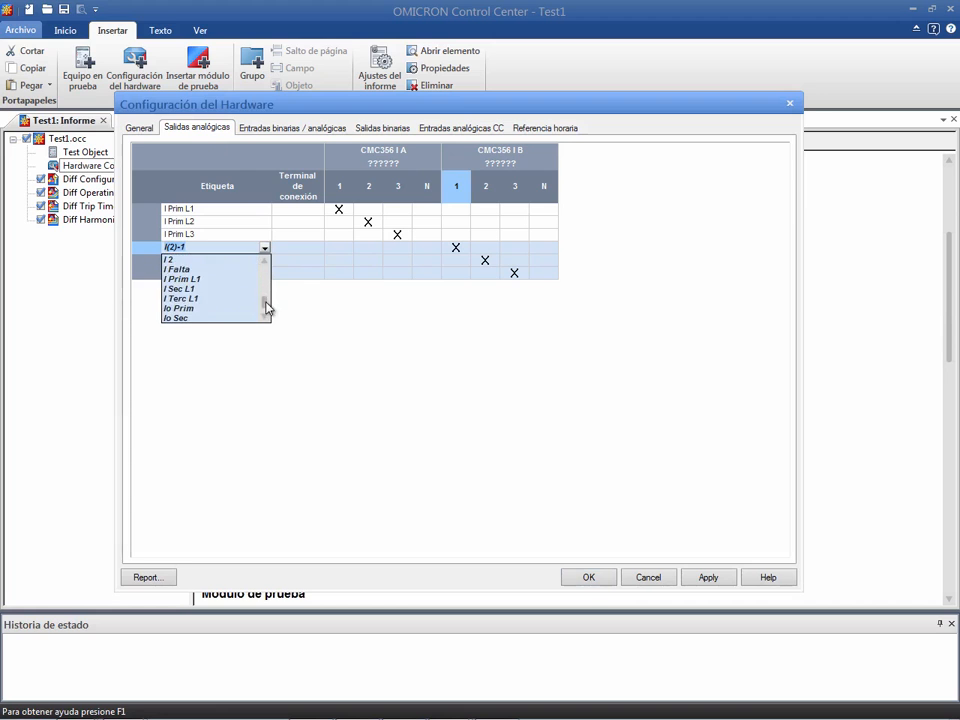
left_click(242, 301)
left_click(264, 259)
scroll(266, 298, "down", 3)
left_click(242, 313)
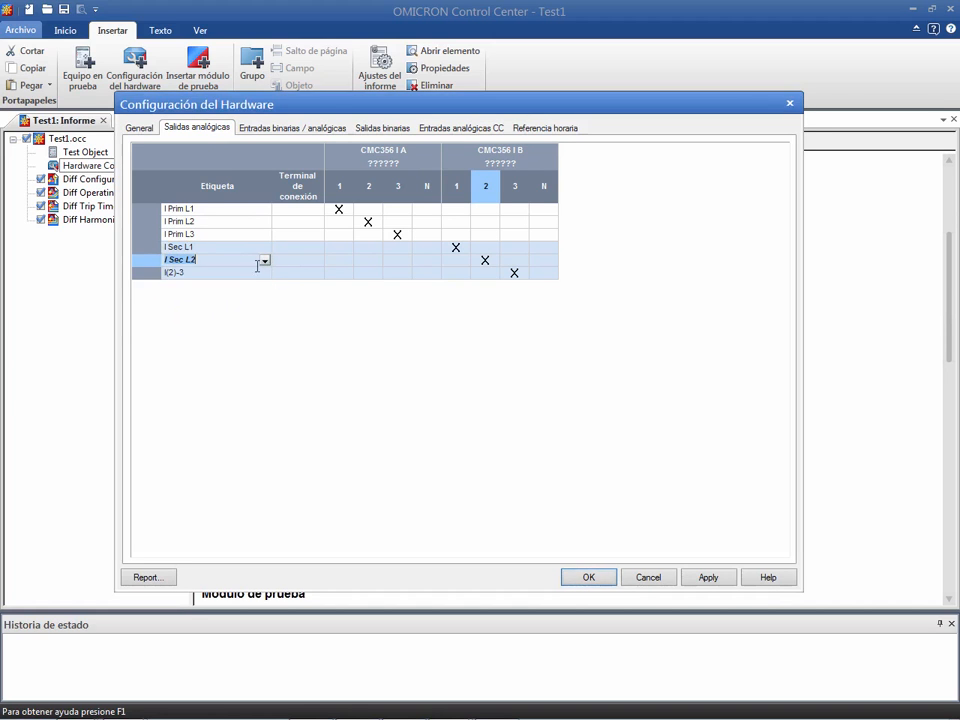
left_click(264, 272)
scroll(250, 320, "down", 3)
left_click(232, 326)
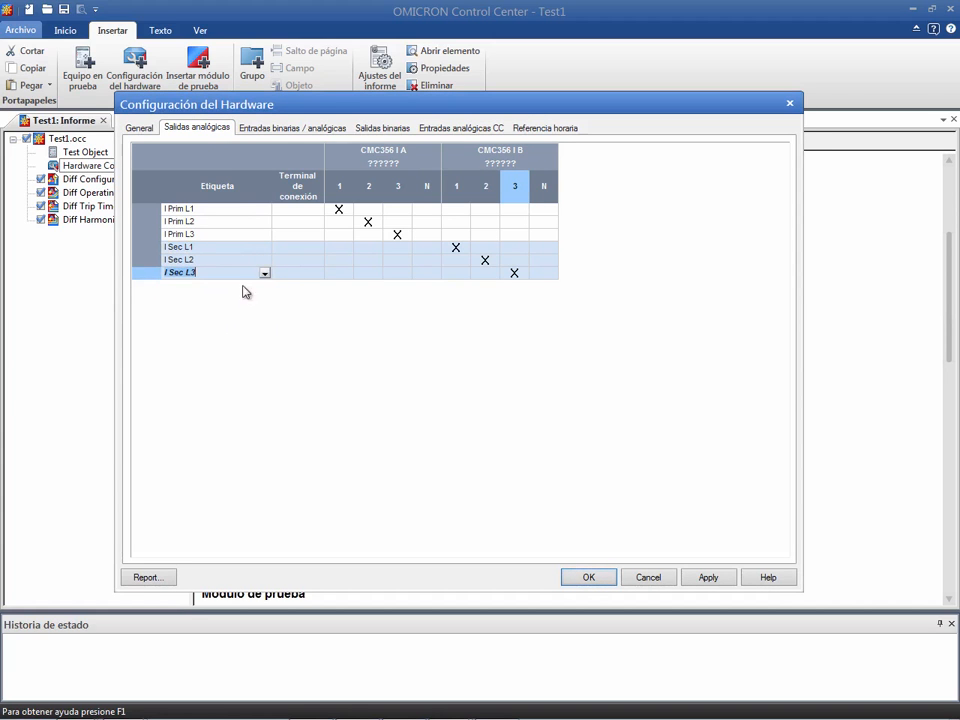
Assign the label Disparo to the first binary input.
left_click(256, 132)
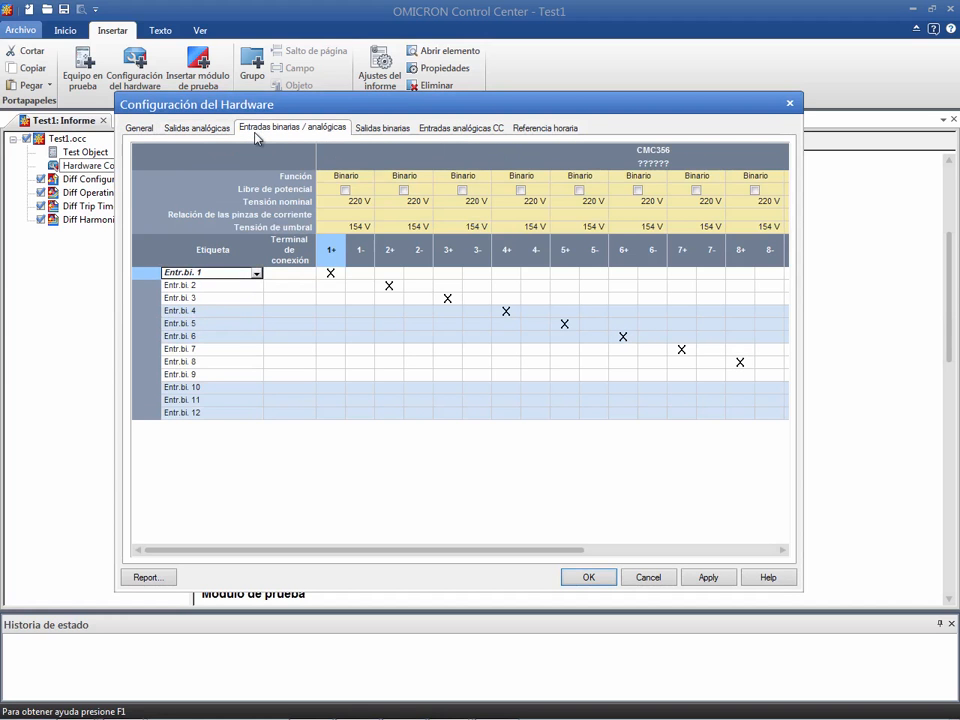
left_click(257, 274)
scroll(257, 278, "down", 1)
key("d")
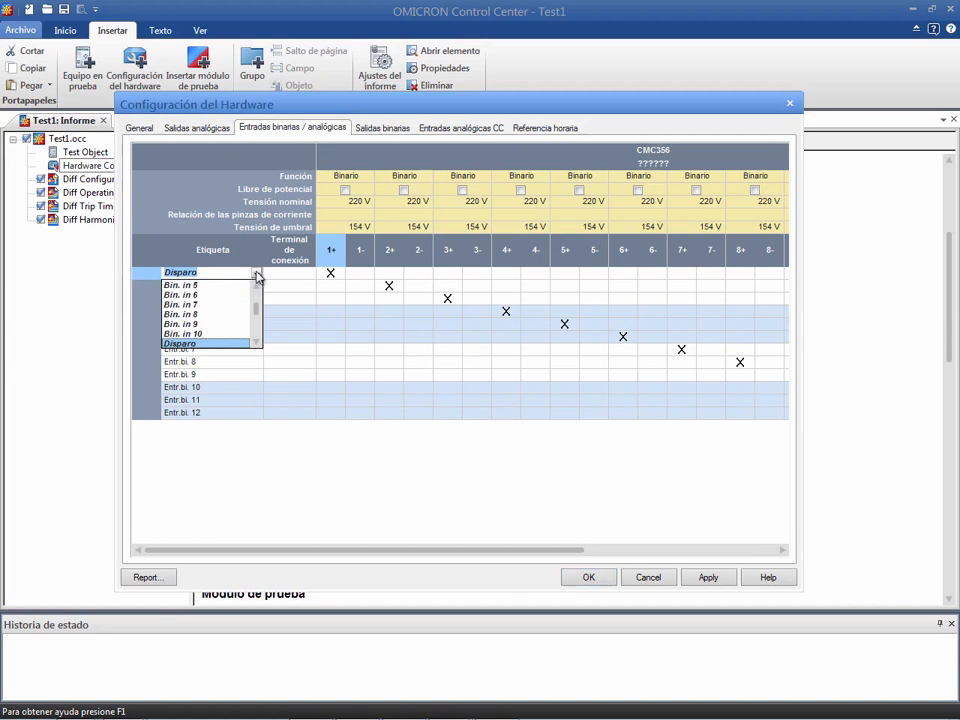
left_click(257, 274)
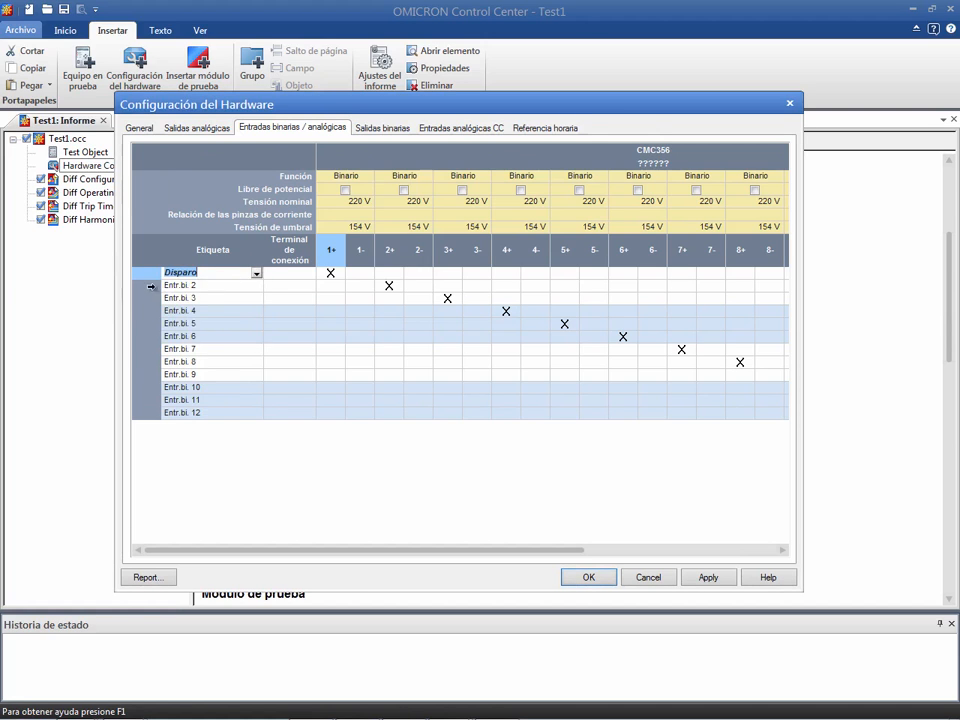
Delete the unused binary input terminals 2 through 12.
left_click_drag(146, 285, 158, 410)
right_click(157, 389)
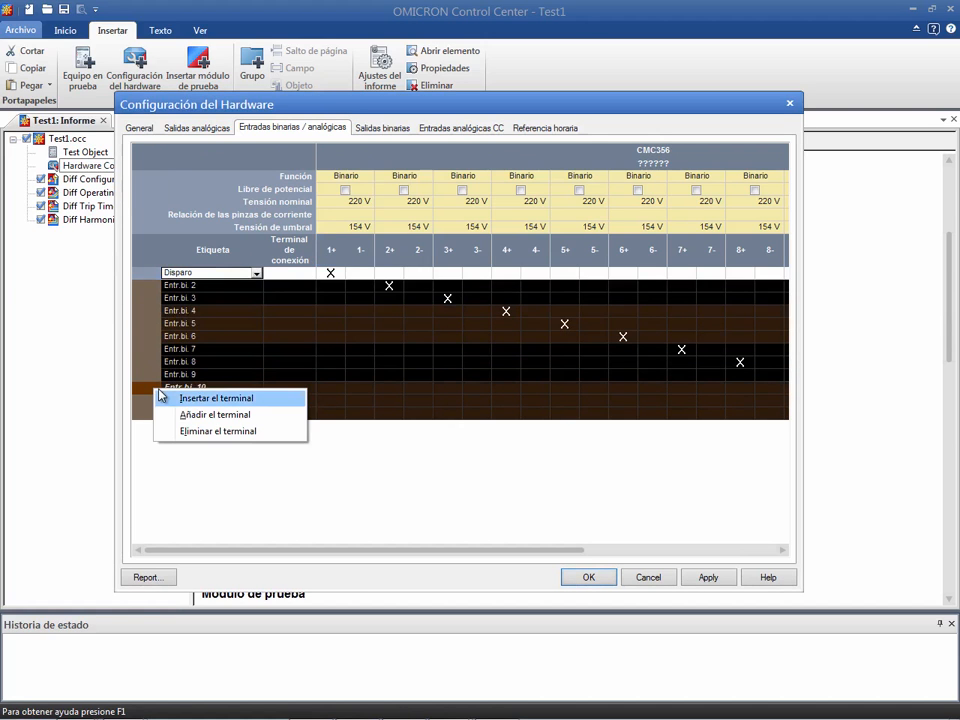
left_click(267, 433)
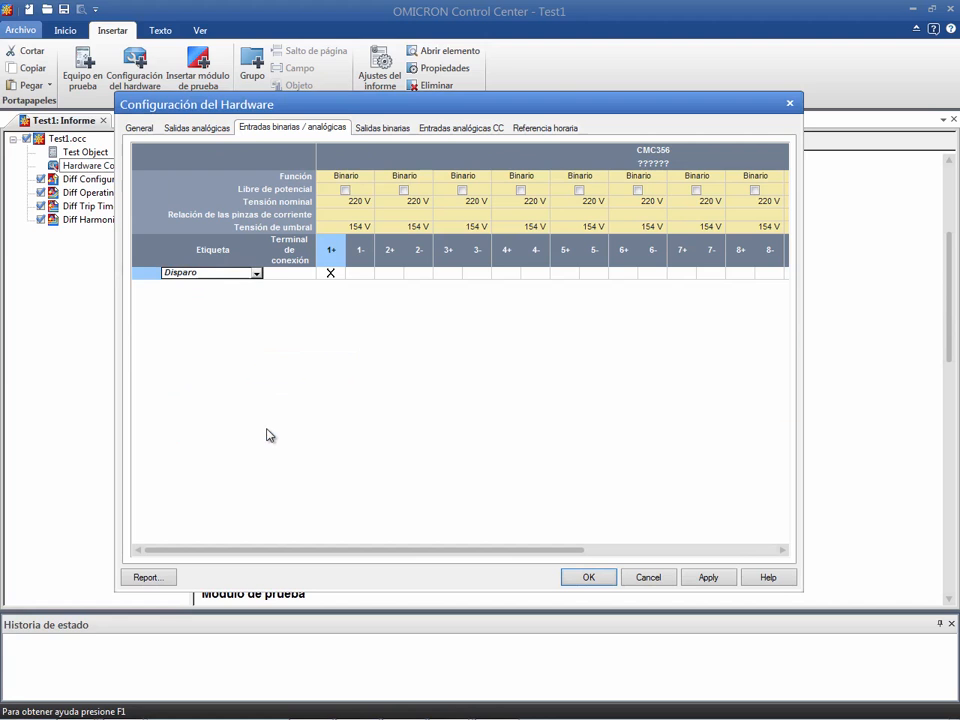